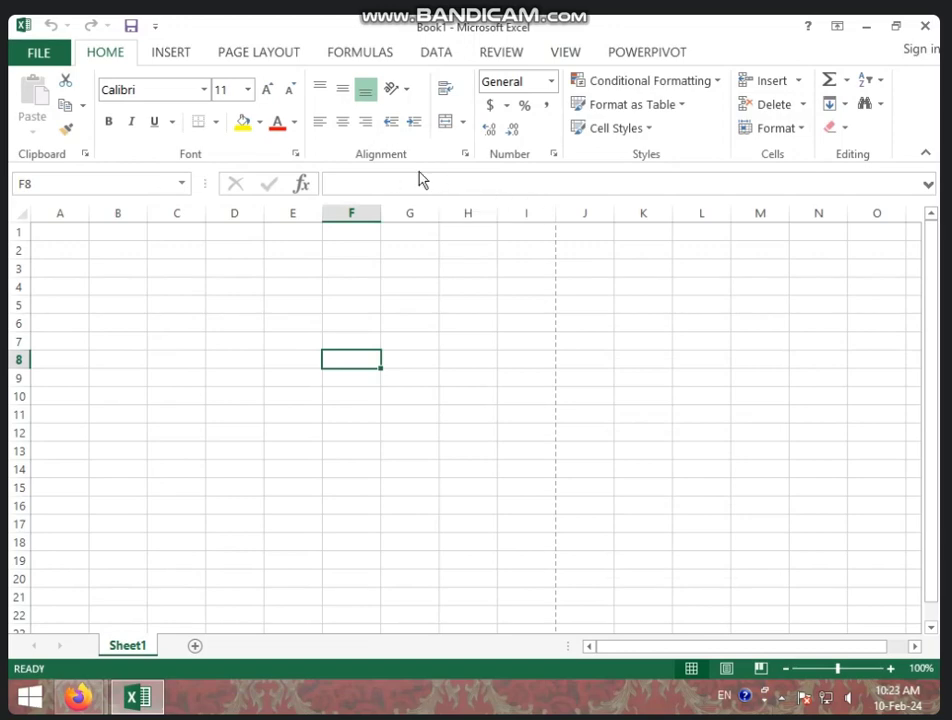
Look over the Insert ribbon commands, return to Home and select cell G2
left_click(172, 56)
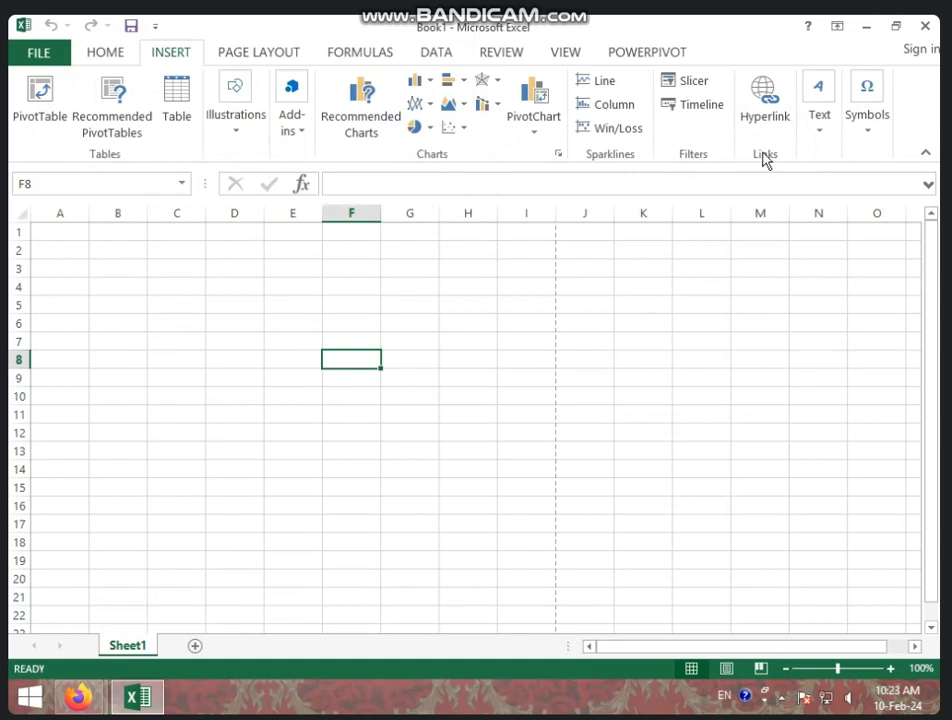
scroll(200, 95, "down", 1)
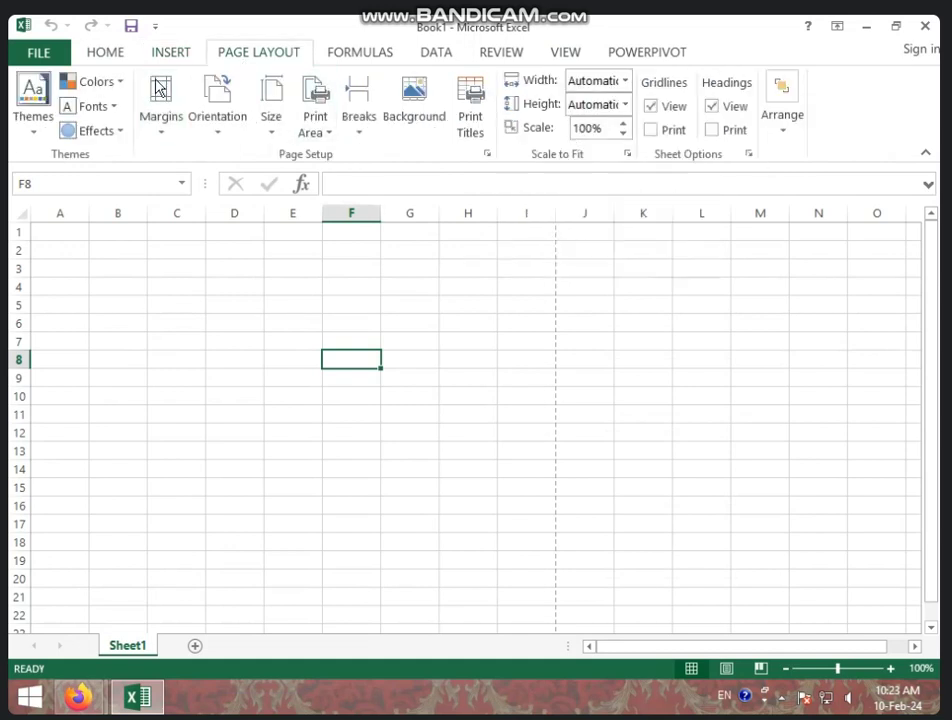
left_click(110, 55)
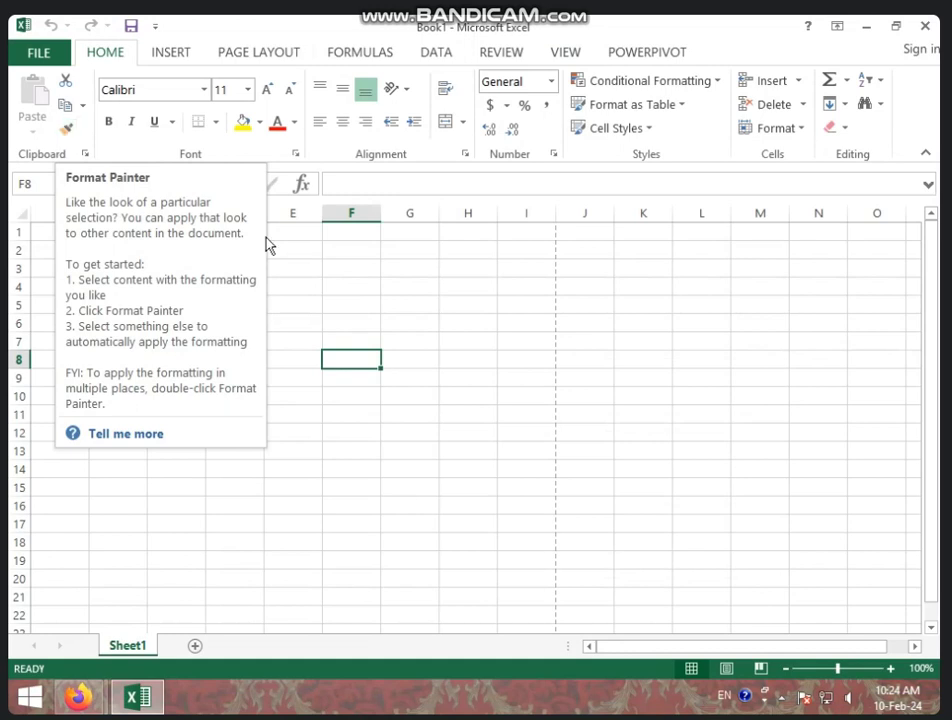
left_click(415, 252)
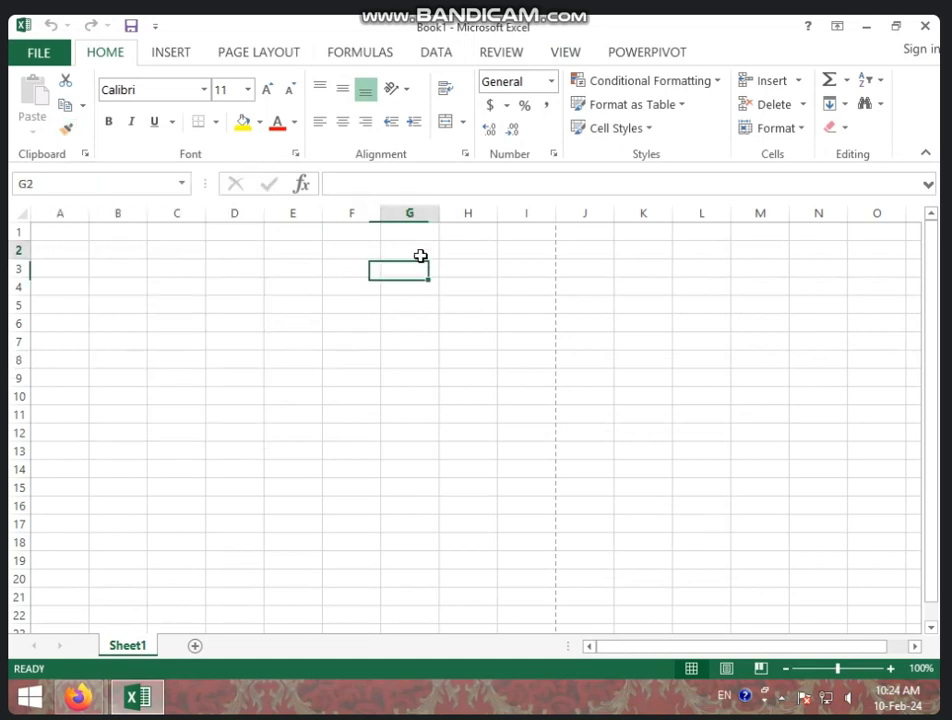
Auto-hide the ribbon, then switch it to show tabs only, and select cell E7
left_click(838, 27)
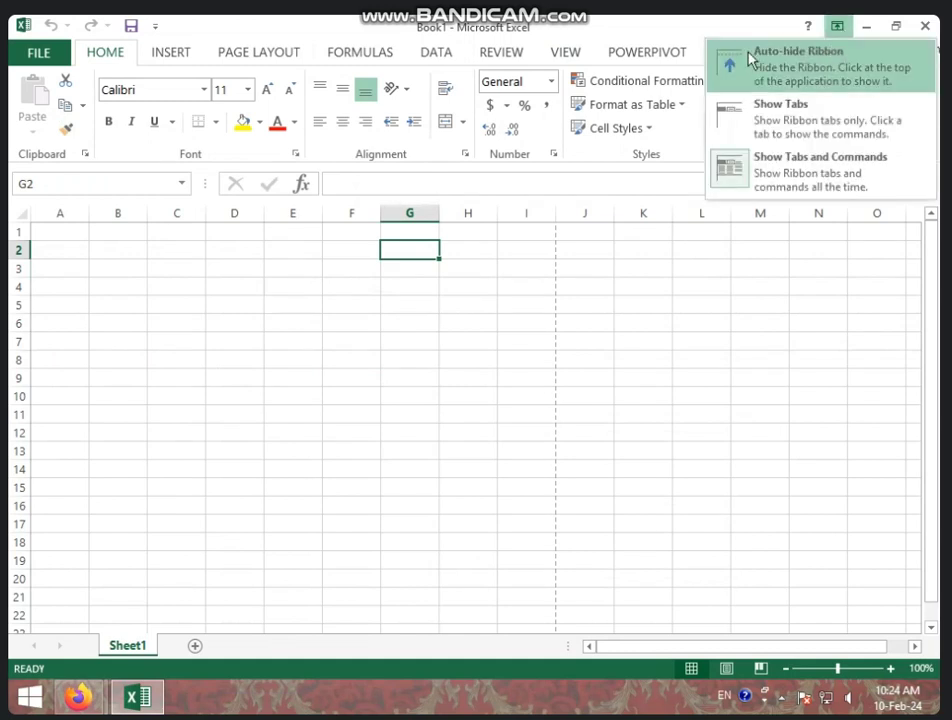
left_click(812, 64)
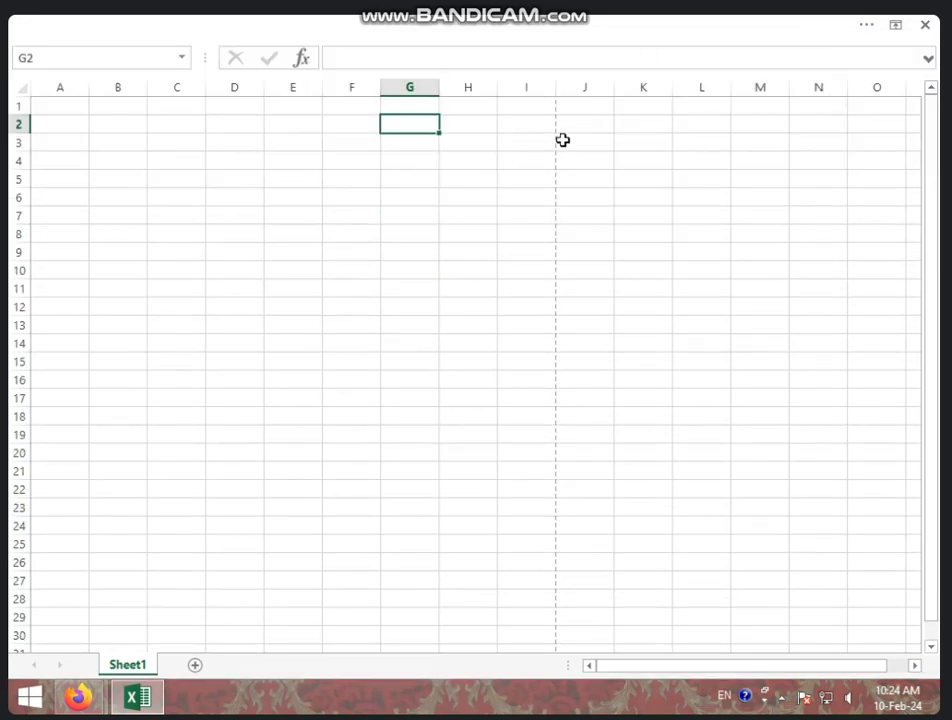
left_click(895, 26)
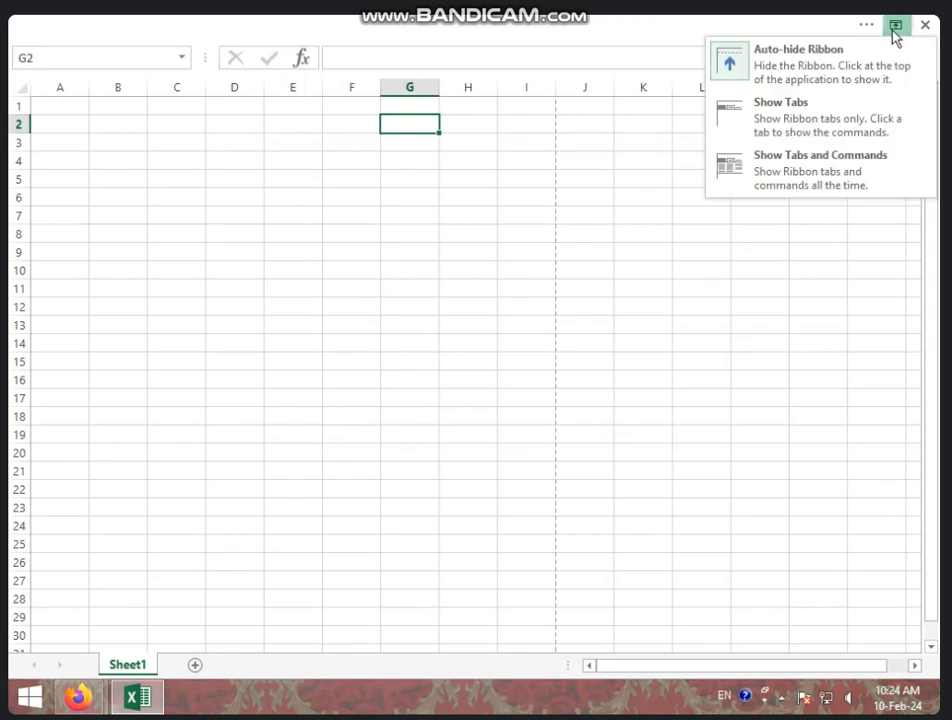
left_click(783, 117)
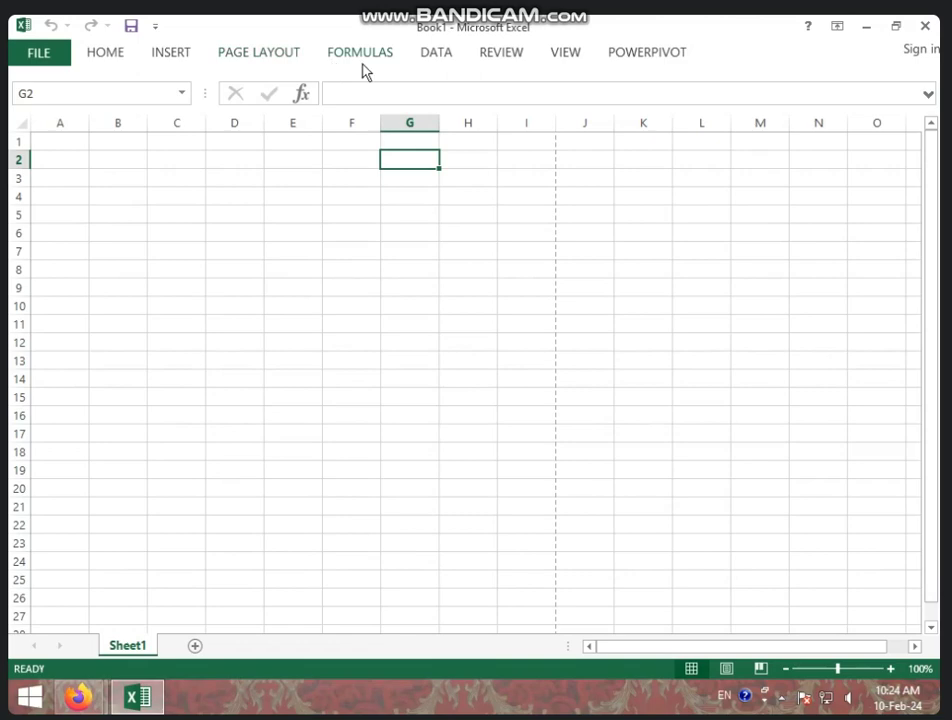
left_click(177, 54)
left_click(110, 54)
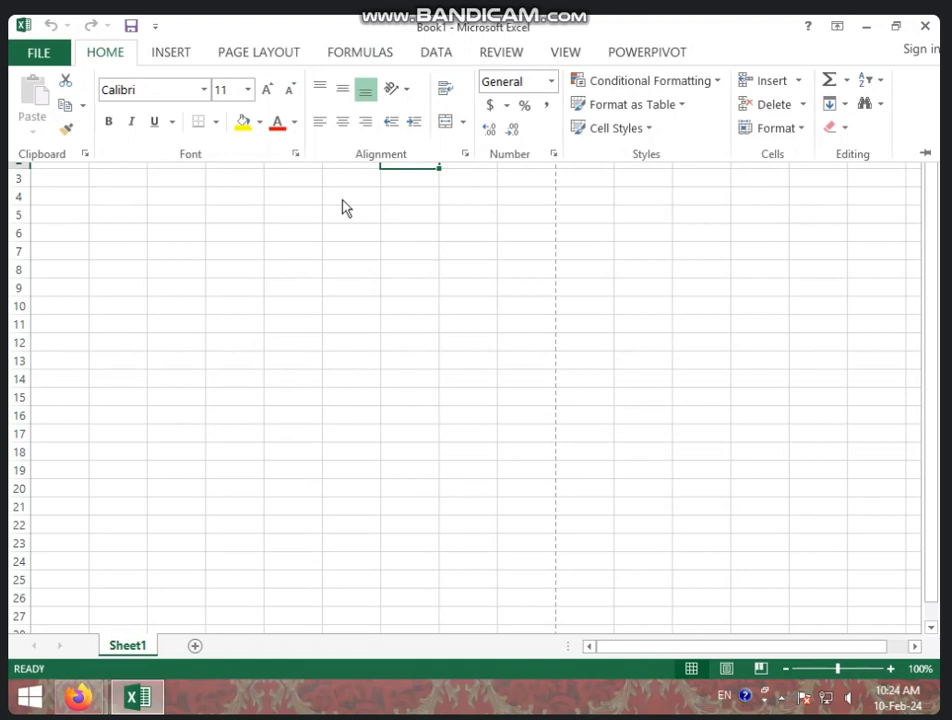
left_click(248, 245)
left_click(300, 250)
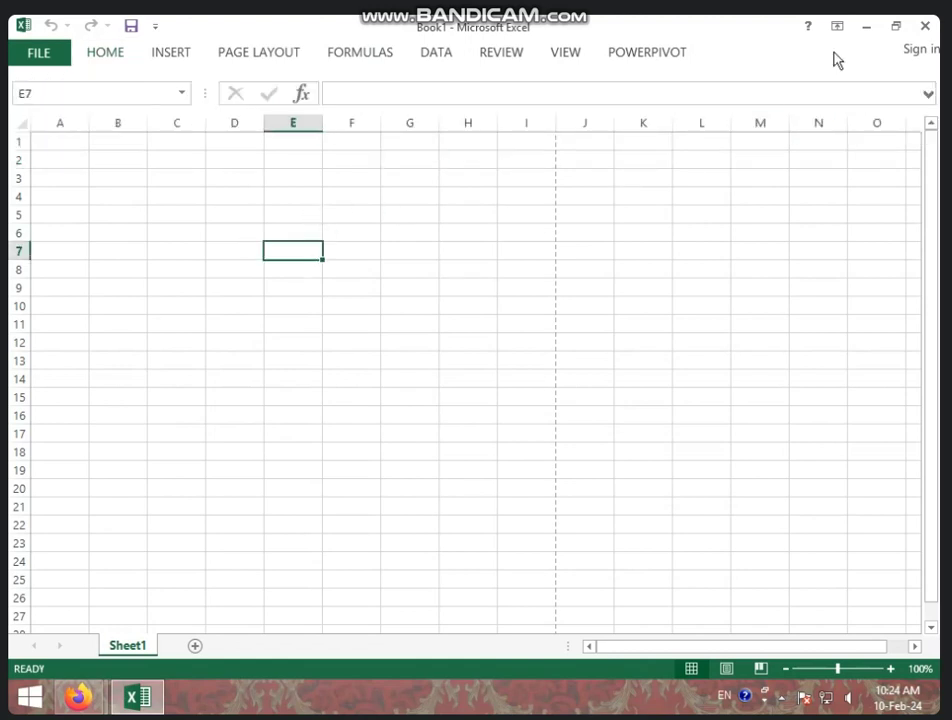
Restore the full ribbon, select E9, auto-hide the ribbon, then restore it again
left_click(837, 26)
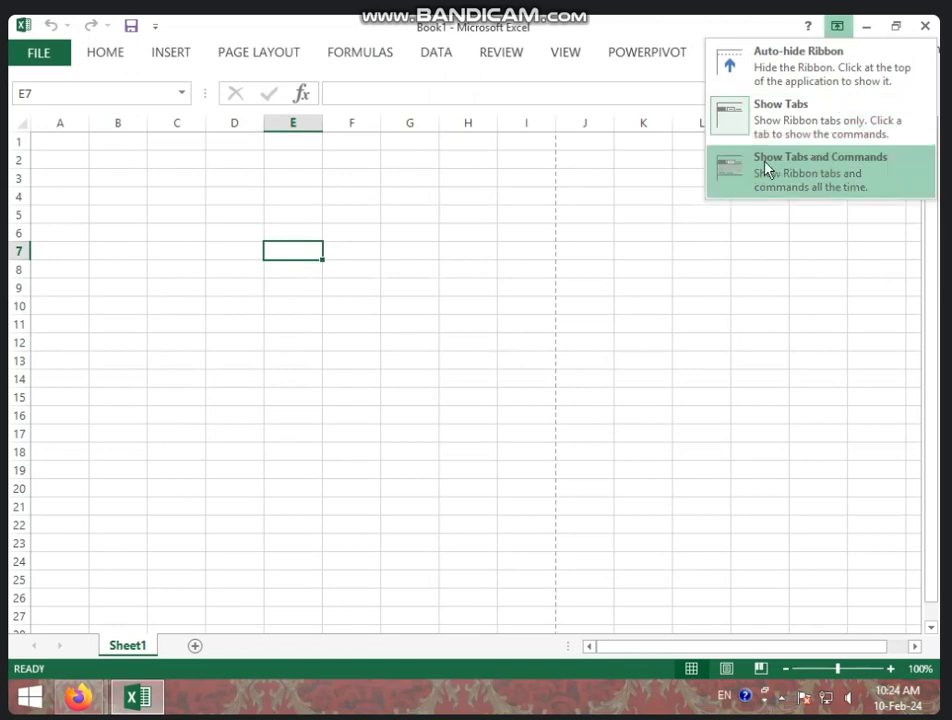
left_click(856, 172)
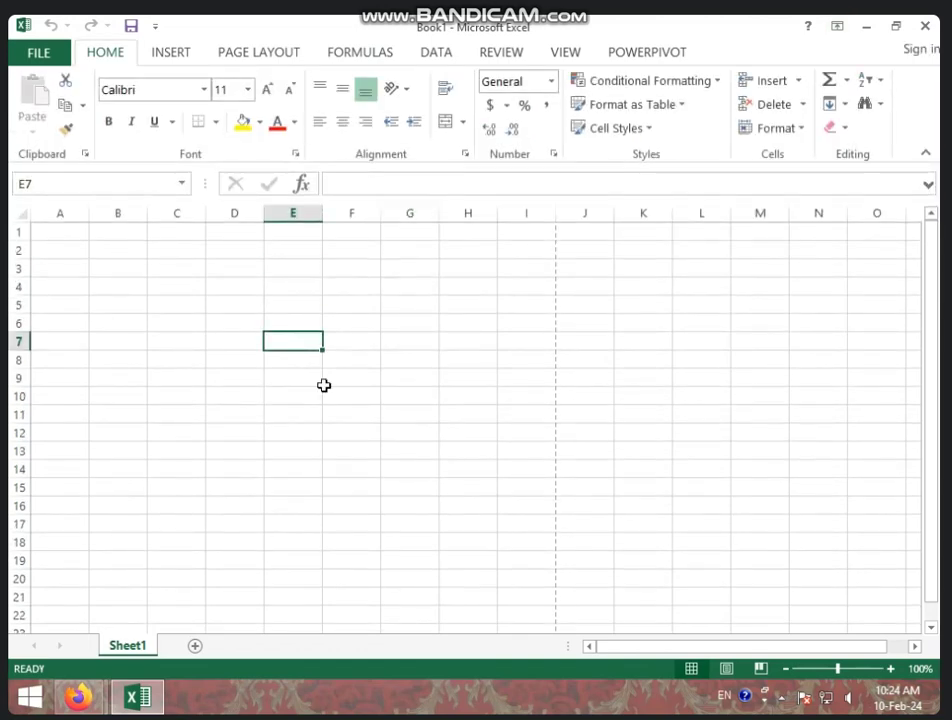
left_click(297, 381)
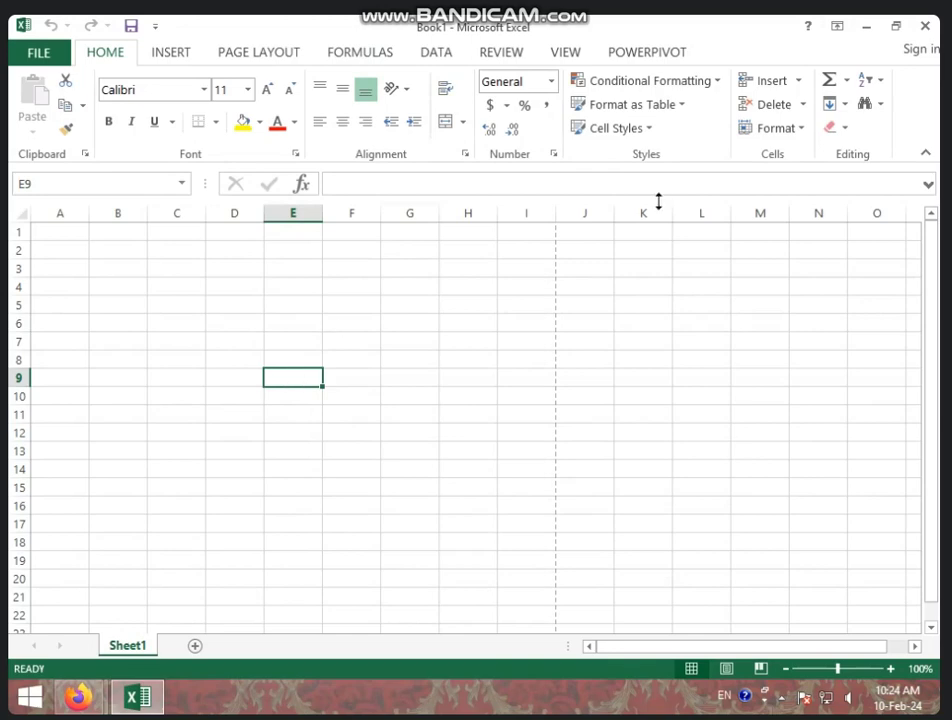
left_click(838, 26)
left_click(807, 70)
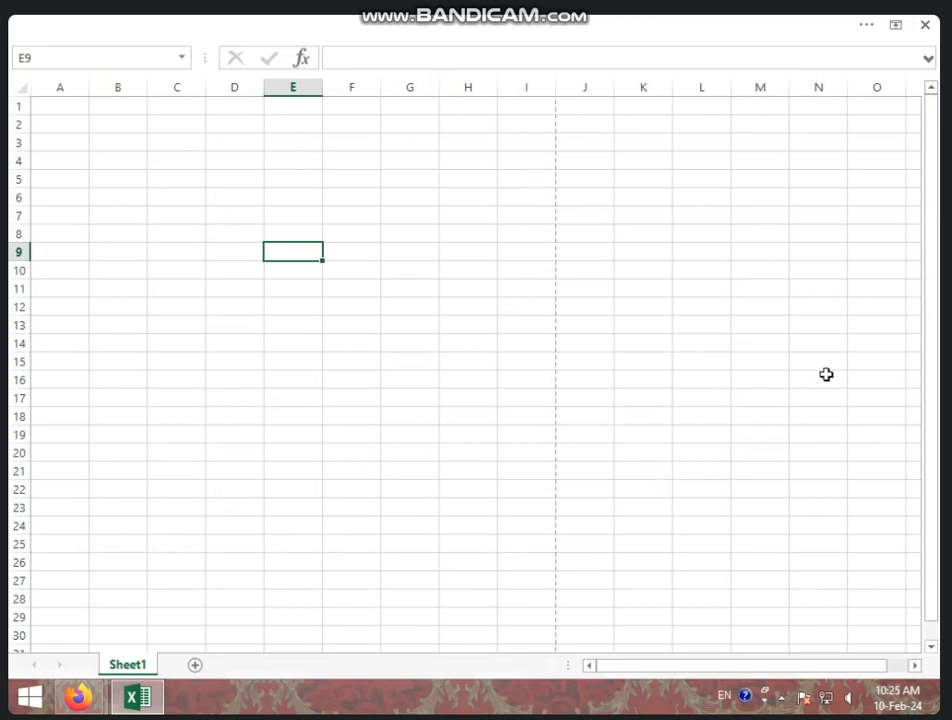
left_click(895, 24)
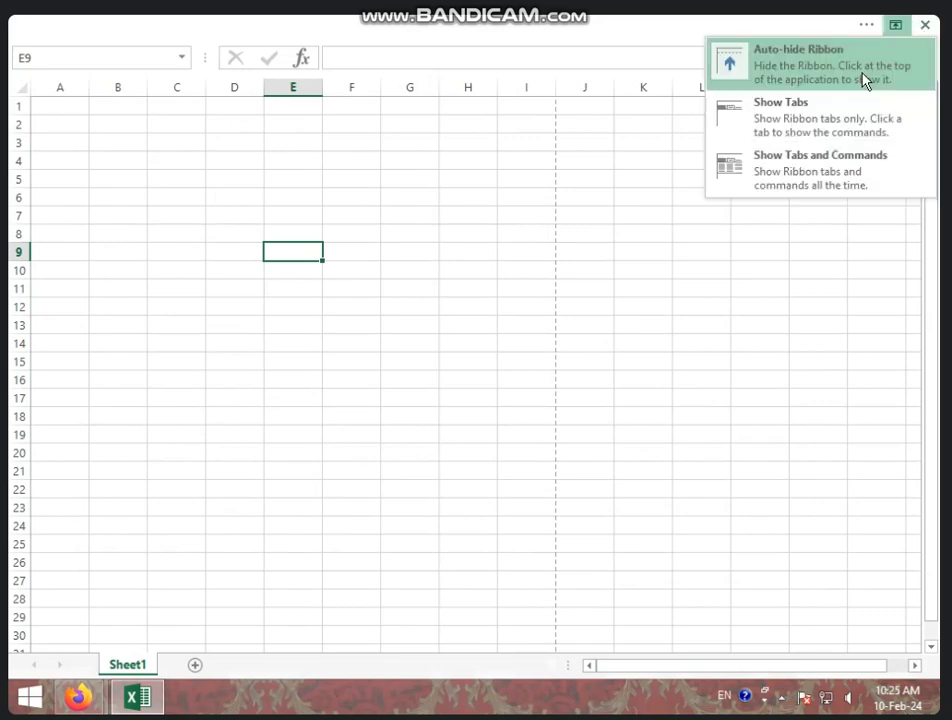
left_click(814, 169)
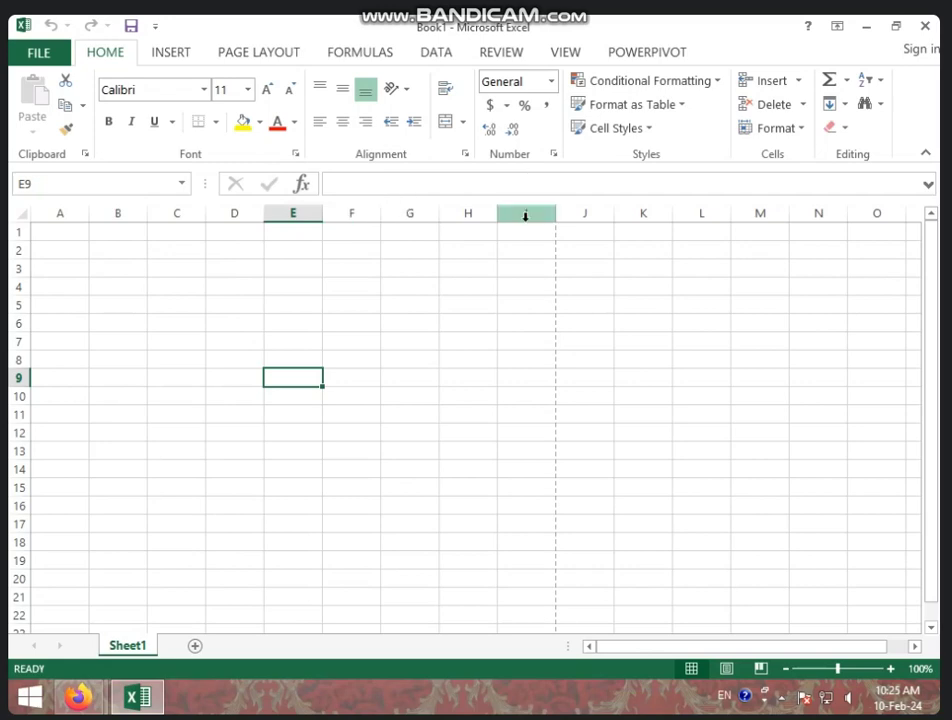
Enter GFFG in cell G7 and GF in cell F6
left_click(408, 347)
type("GFFG")
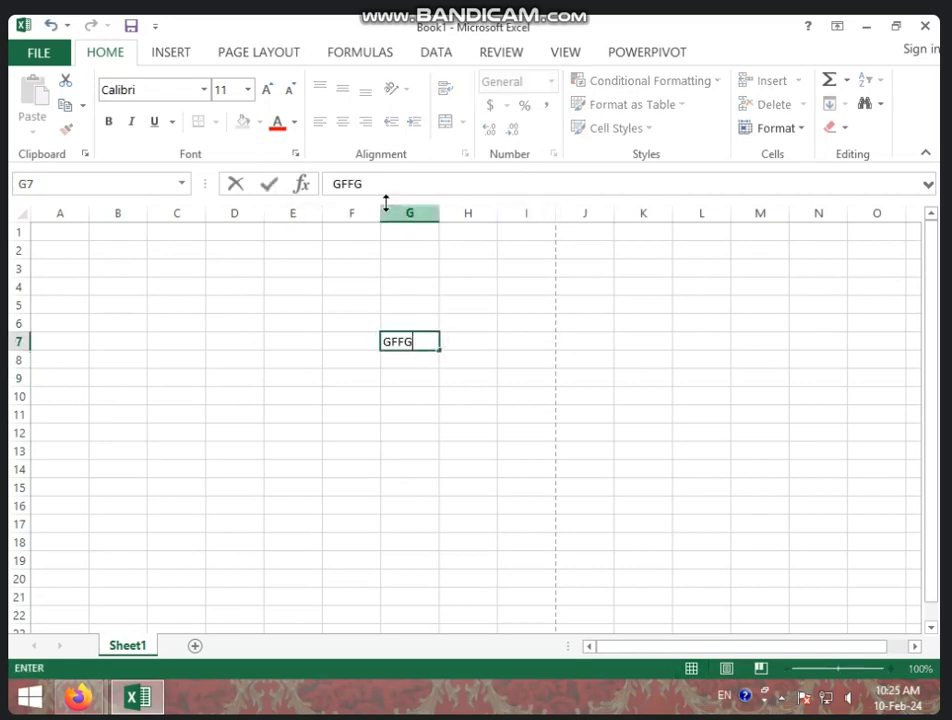
left_click(342, 325)
type("GF")
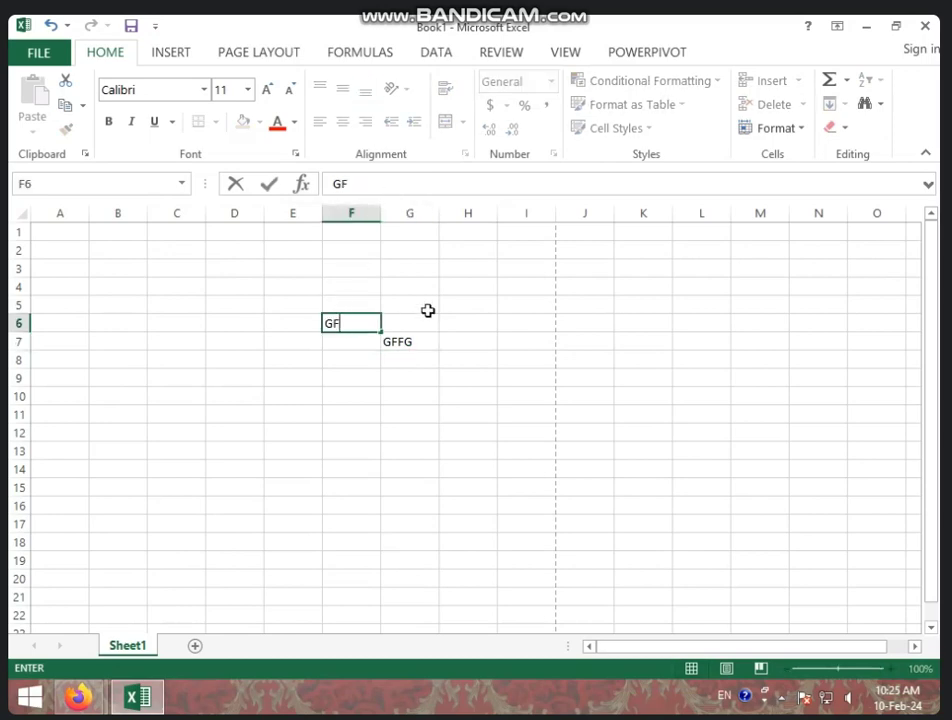
left_click(433, 323)
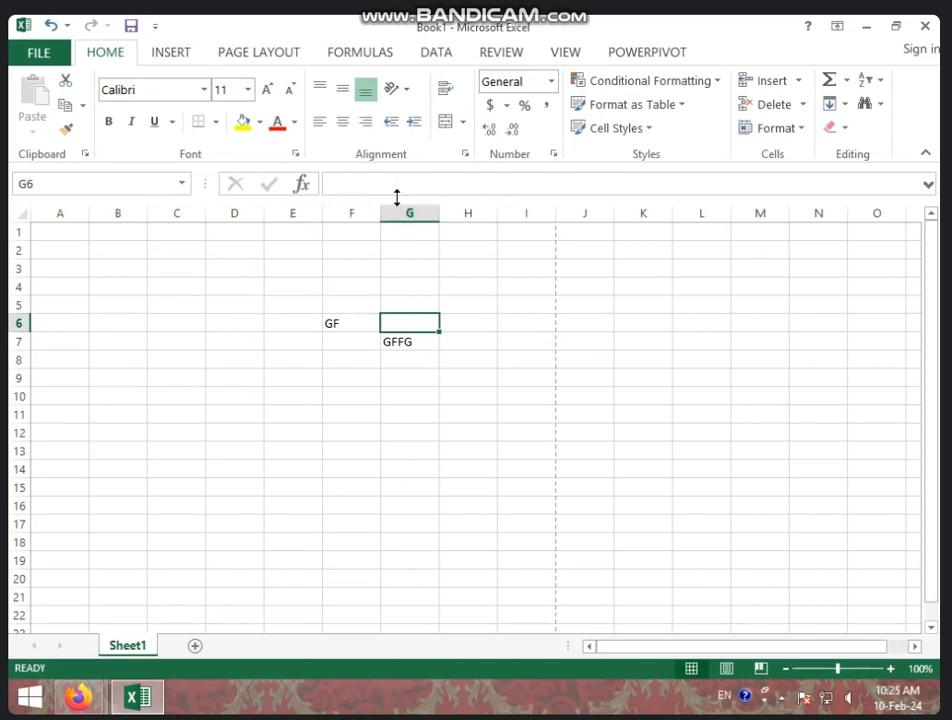
Expand the formula bar, enter FD in F8, then shrink the bar back to one line
left_click_drag(397, 197, 399, 251)
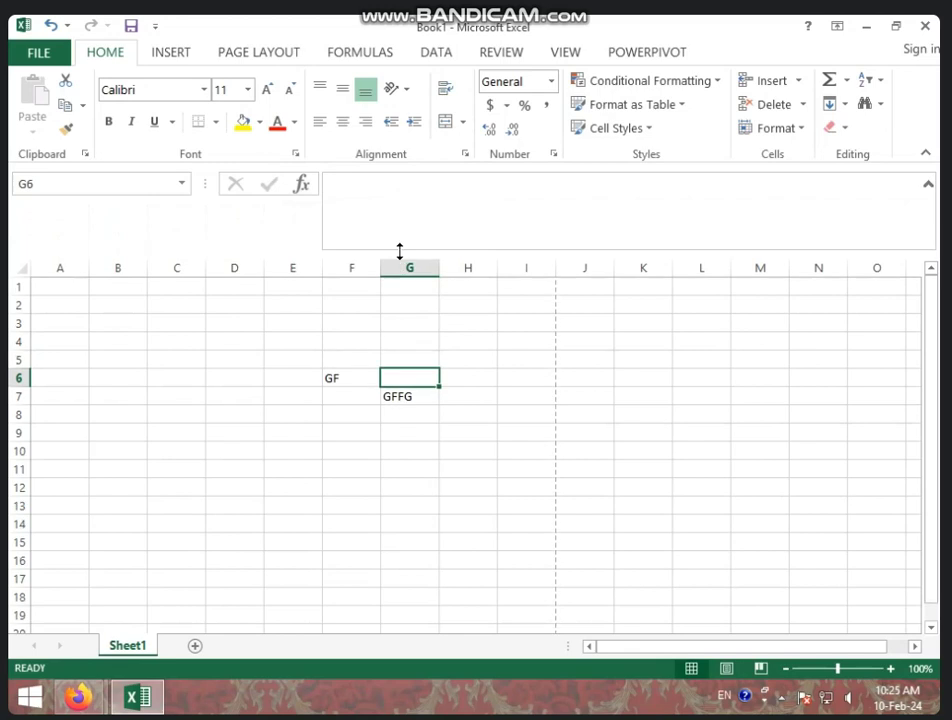
left_click(338, 414)
type("FD")
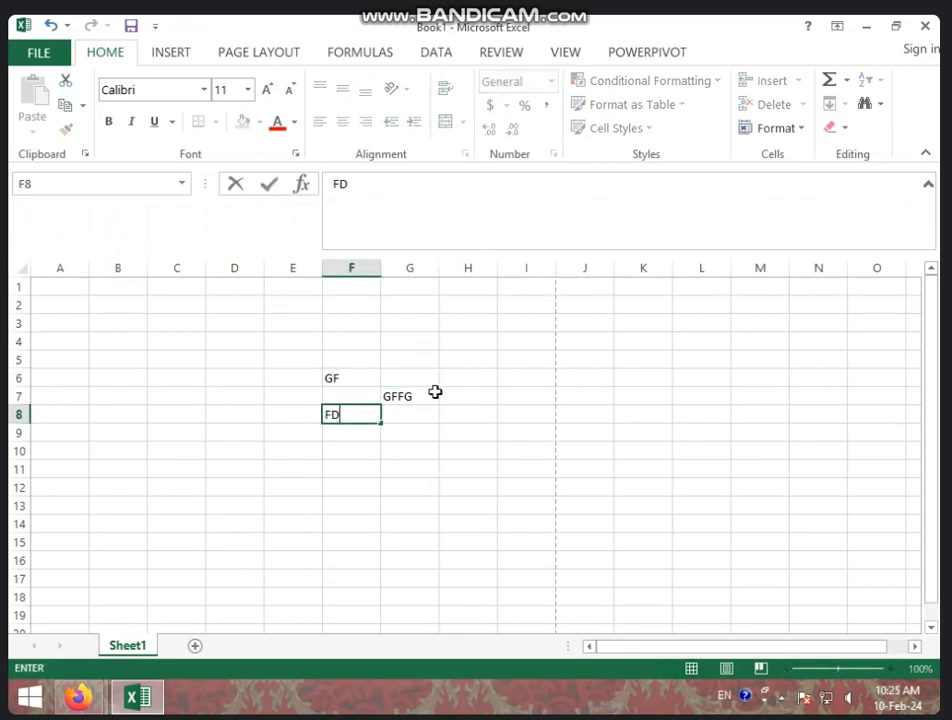
left_click(442, 341)
left_click(395, 396)
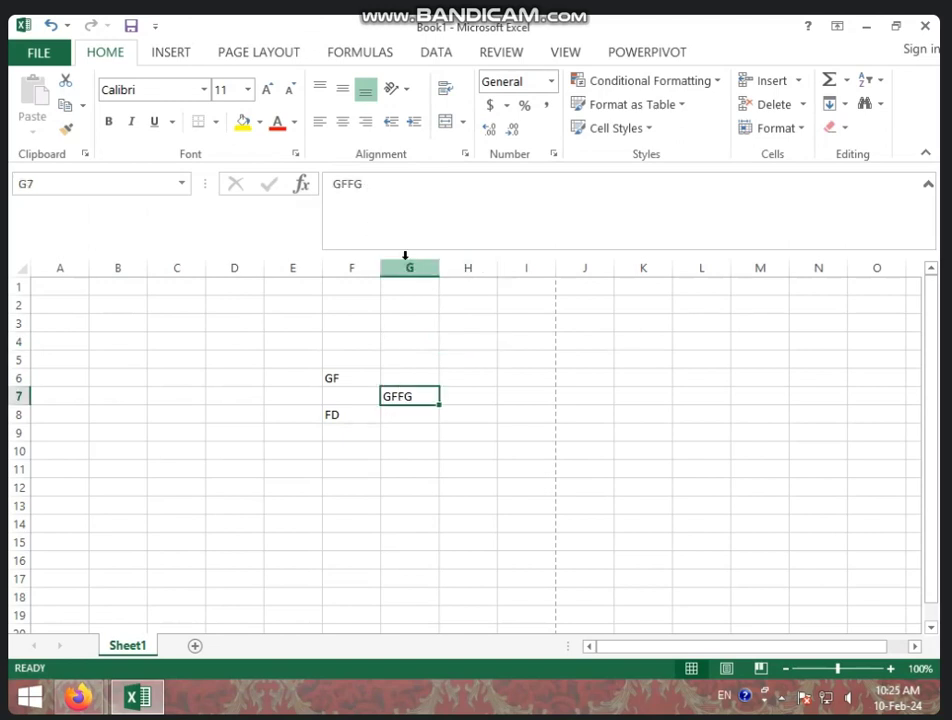
left_click_drag(406, 253, 402, 207)
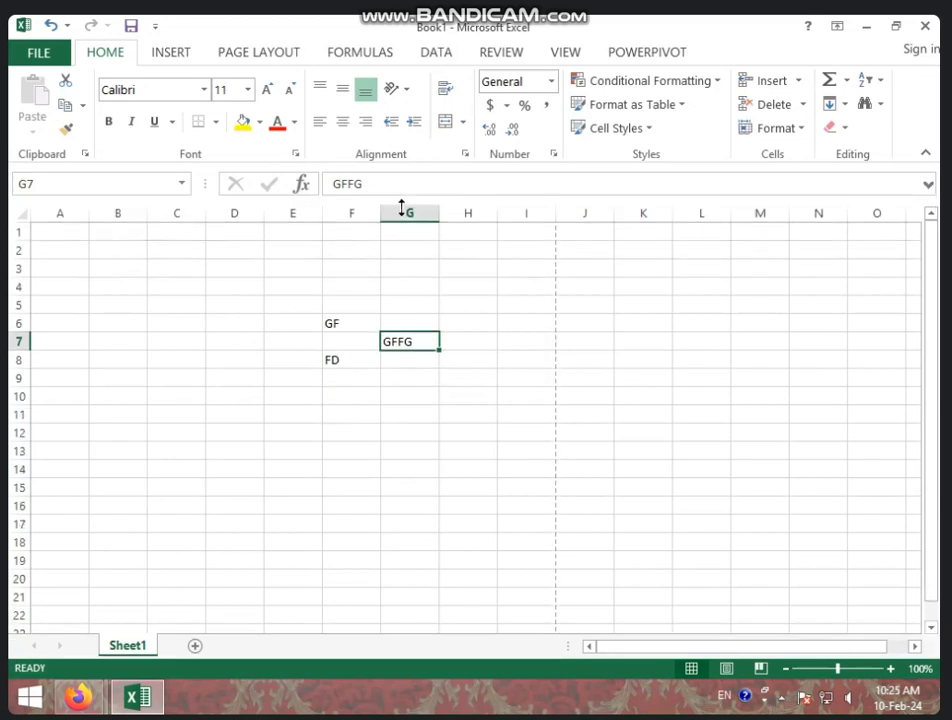
left_click(362, 304)
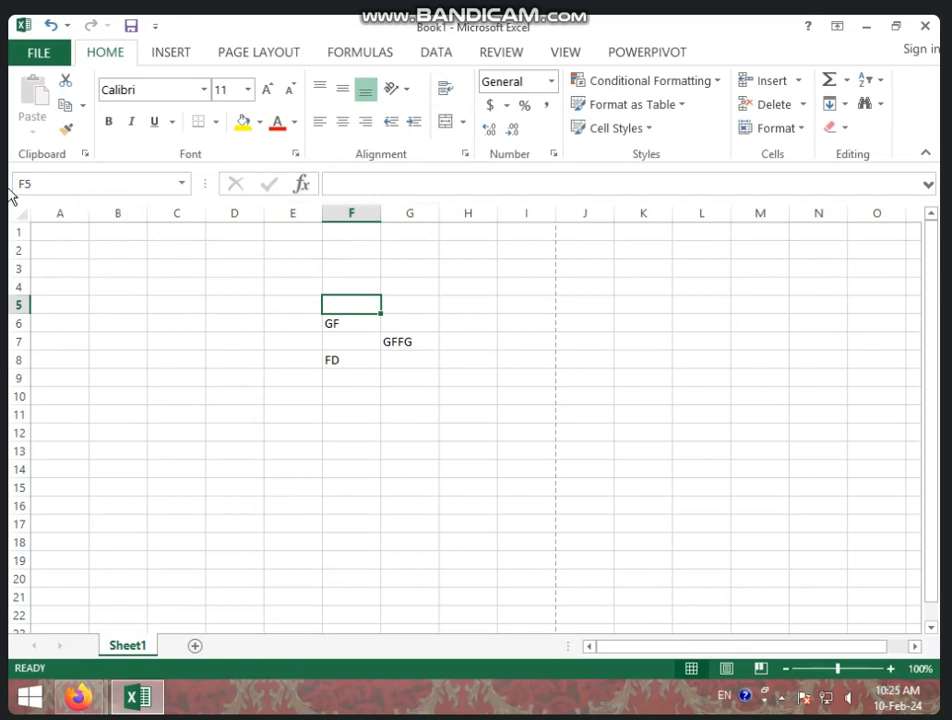
left_click(70, 213)
left_click(116, 215)
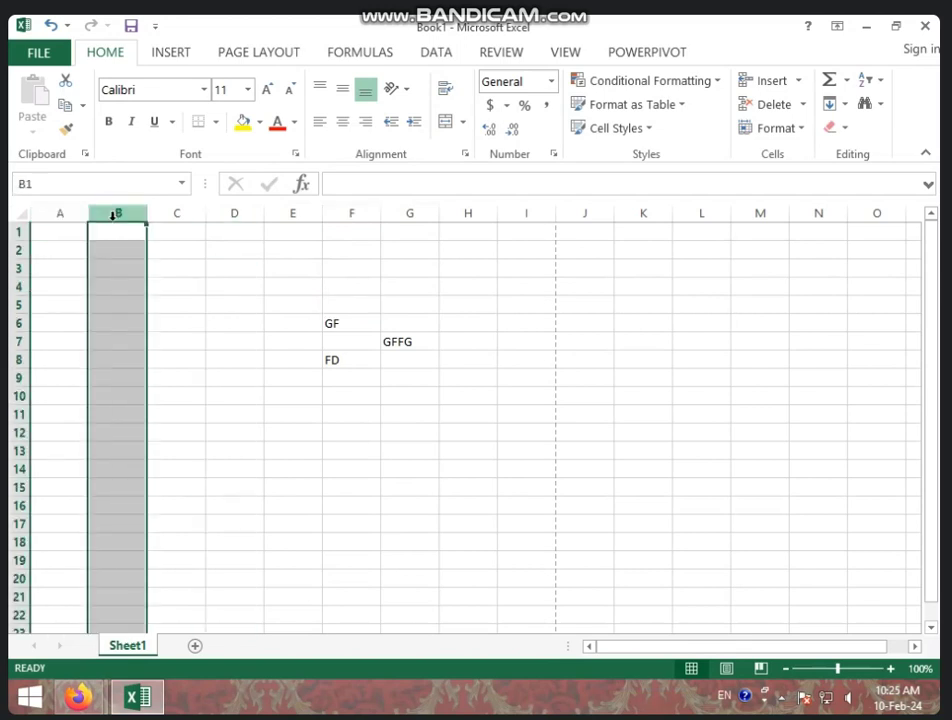
left_click(176, 213)
left_click(234, 213)
left_click(285, 213)
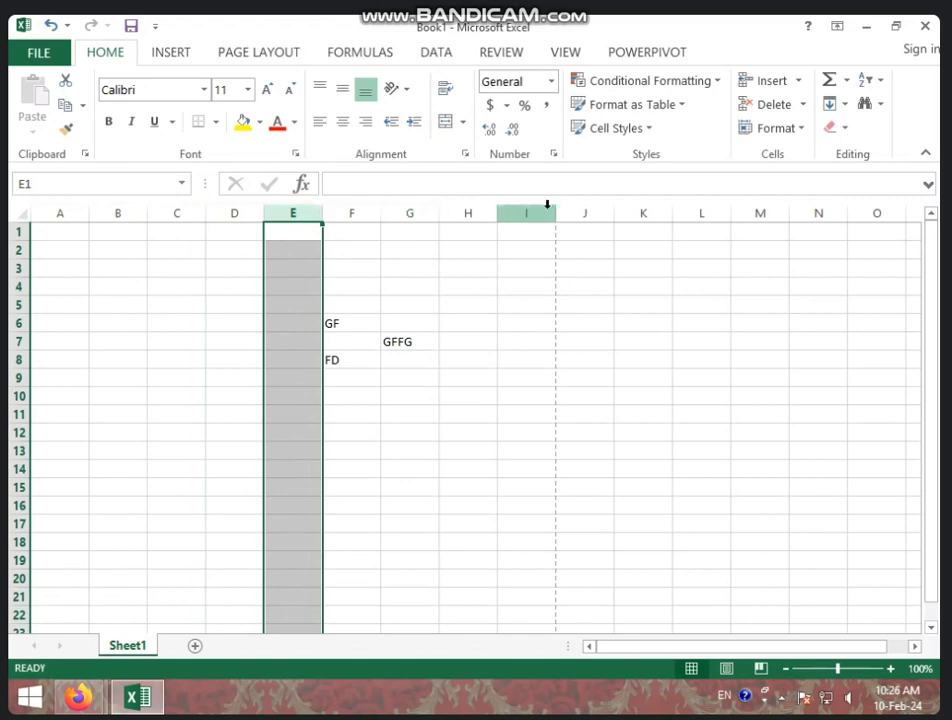
left_click(20, 233)
left_click(18, 256)
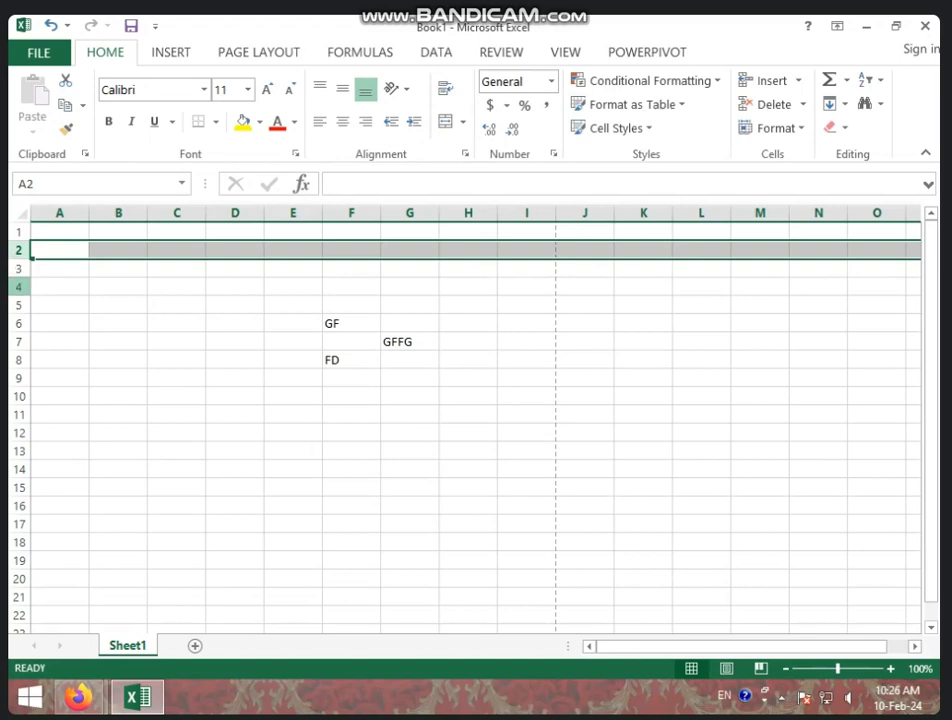
left_click(197, 288)
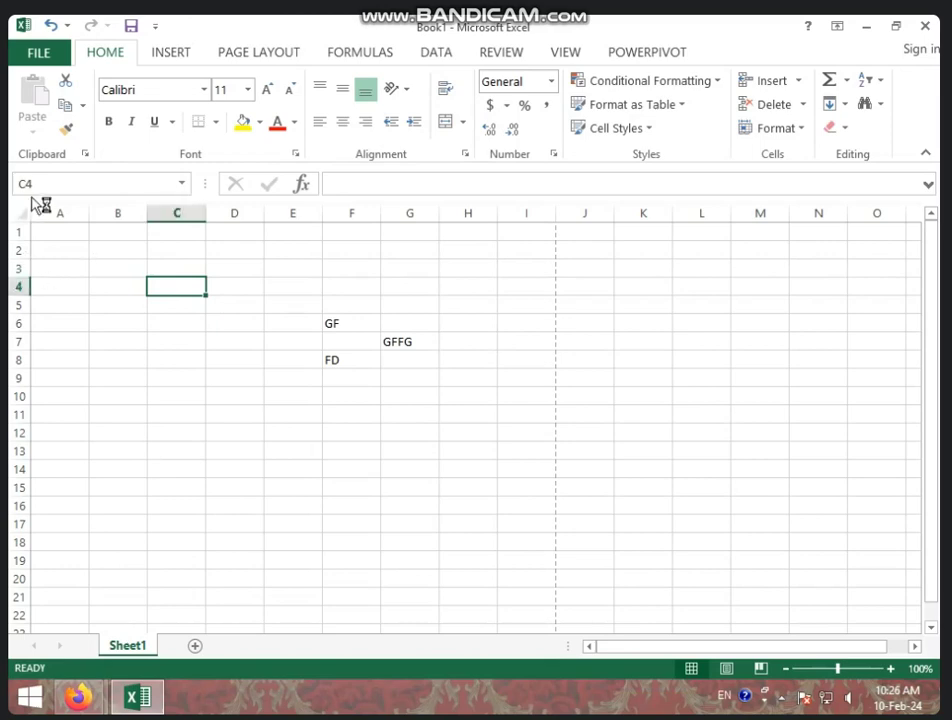
Delete the GF, GFFG and FD entries in B2:H12 and insert a blank Sheet2
left_click_drag(130, 254, 466, 440)
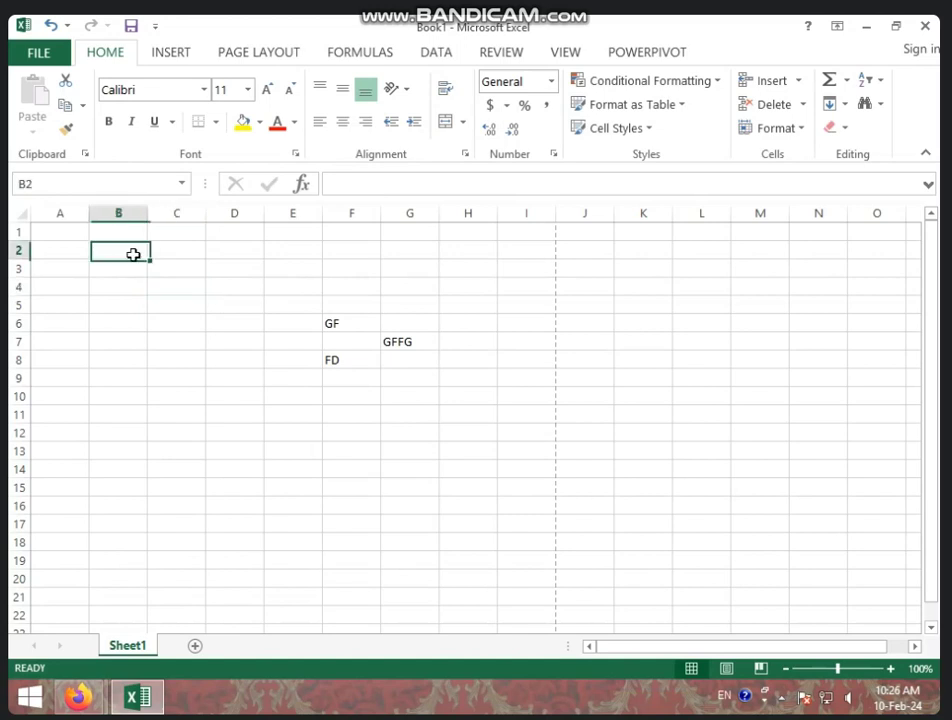
key("Delete")
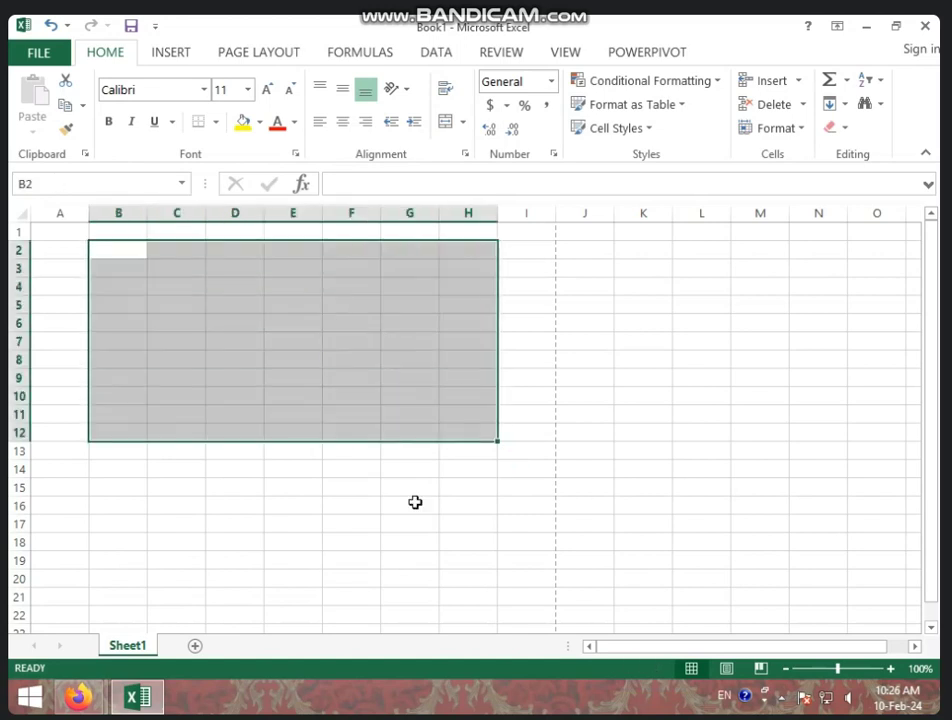
left_click(406, 501)
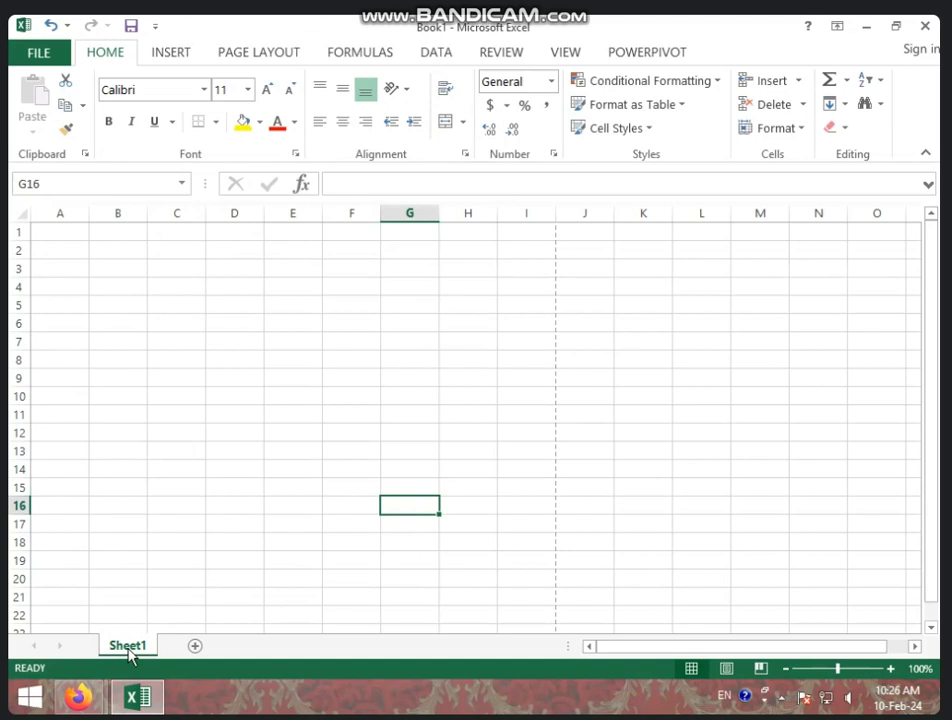
left_click(195, 646)
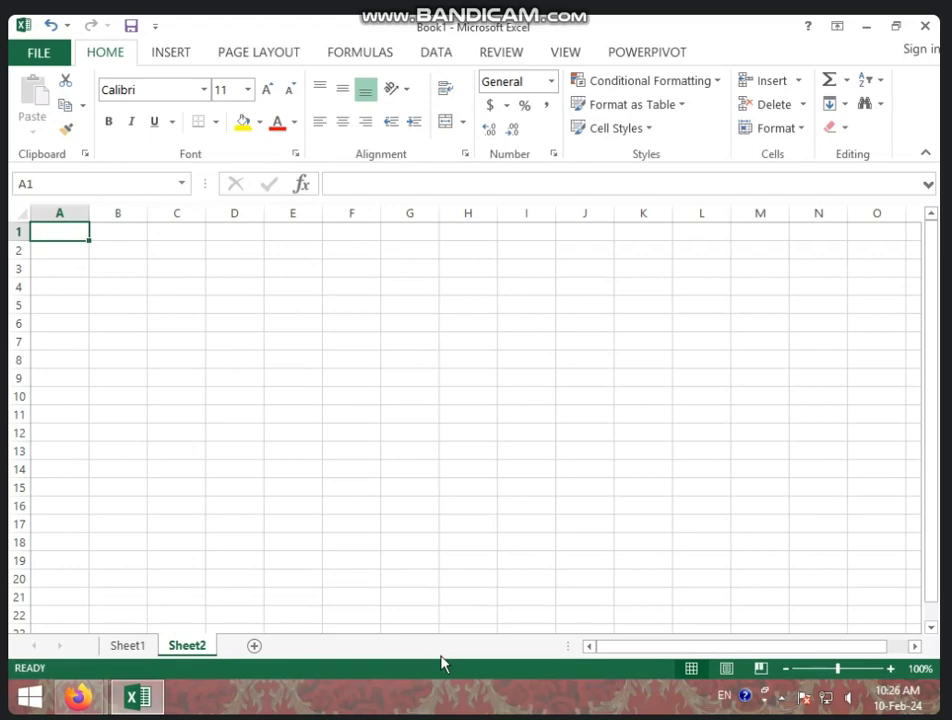
left_click(234, 538)
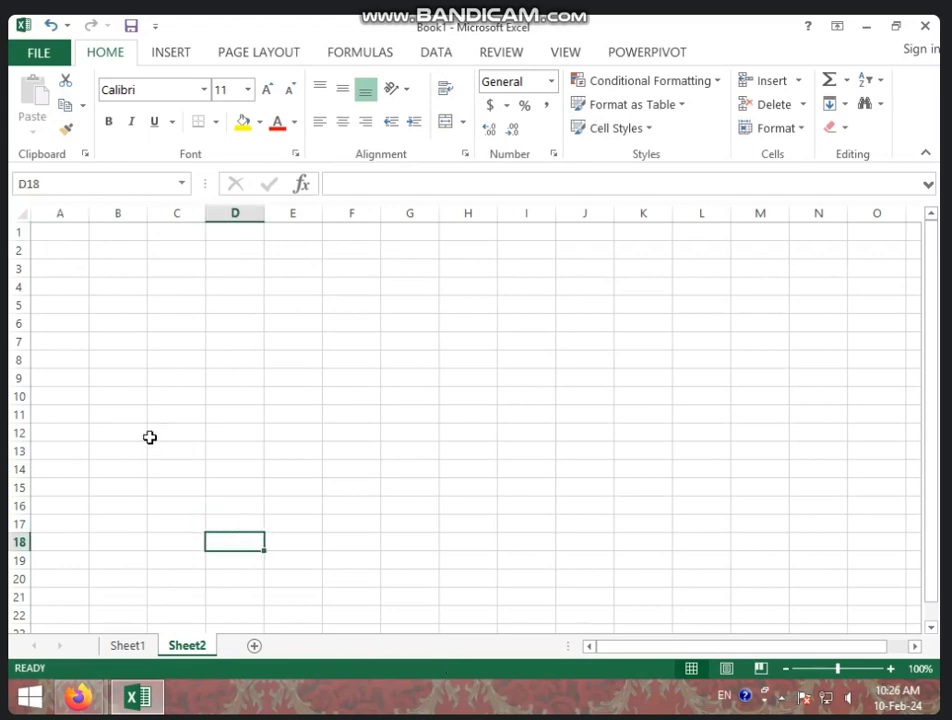
Enter =100+200+300 in C3 (600) and =852+963+20 in C4 (1835)
left_click(174, 270)
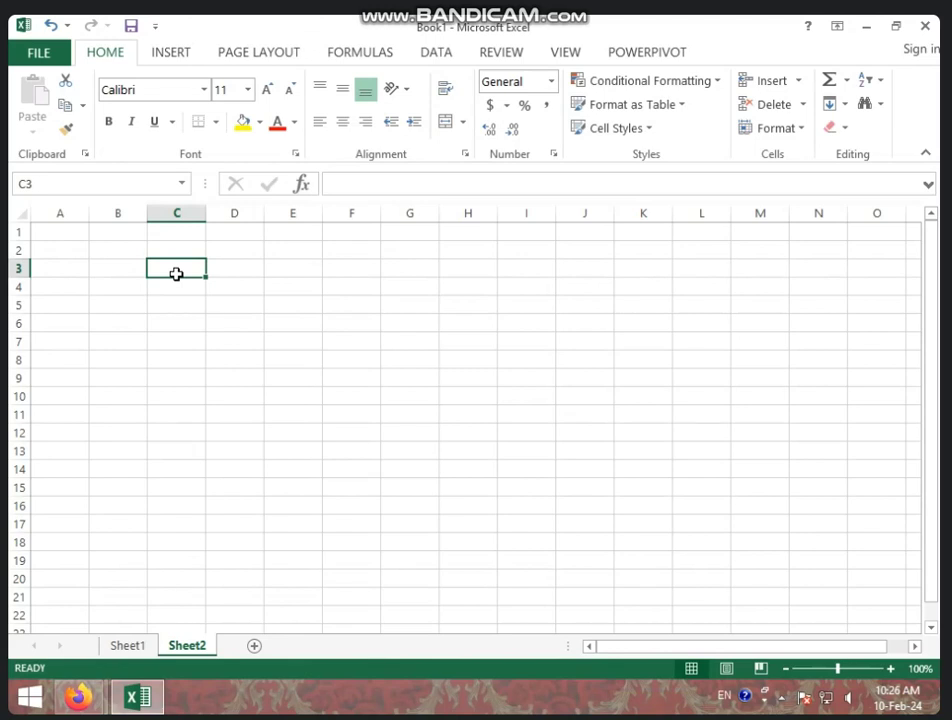
type("=")
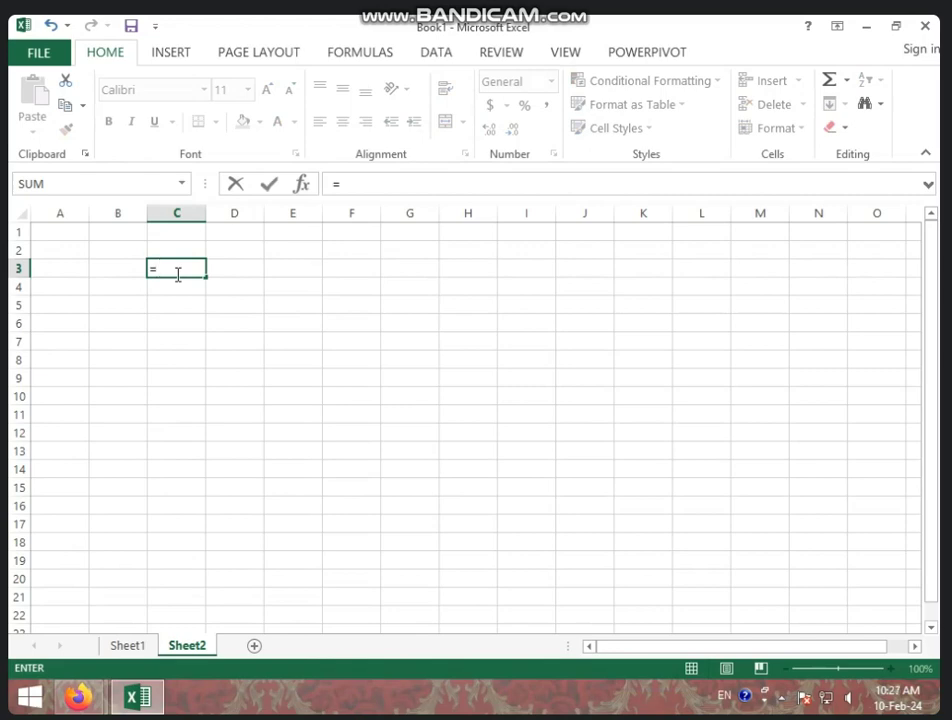
type("1")
type("00")
type("+200")
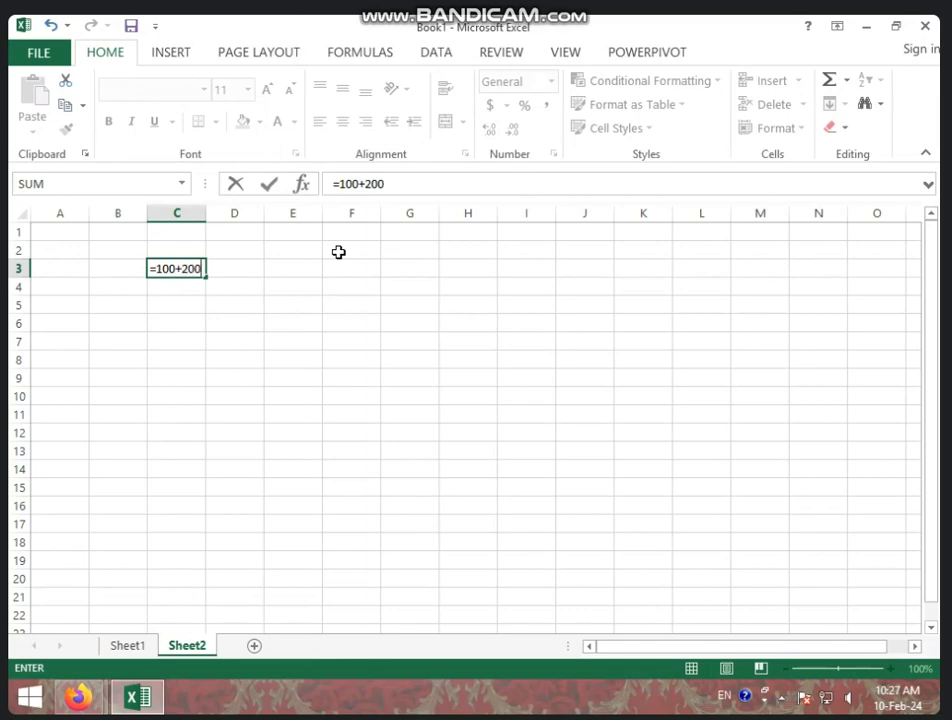
key("BackSpace")
type("0")
type("+300")
key("Return")
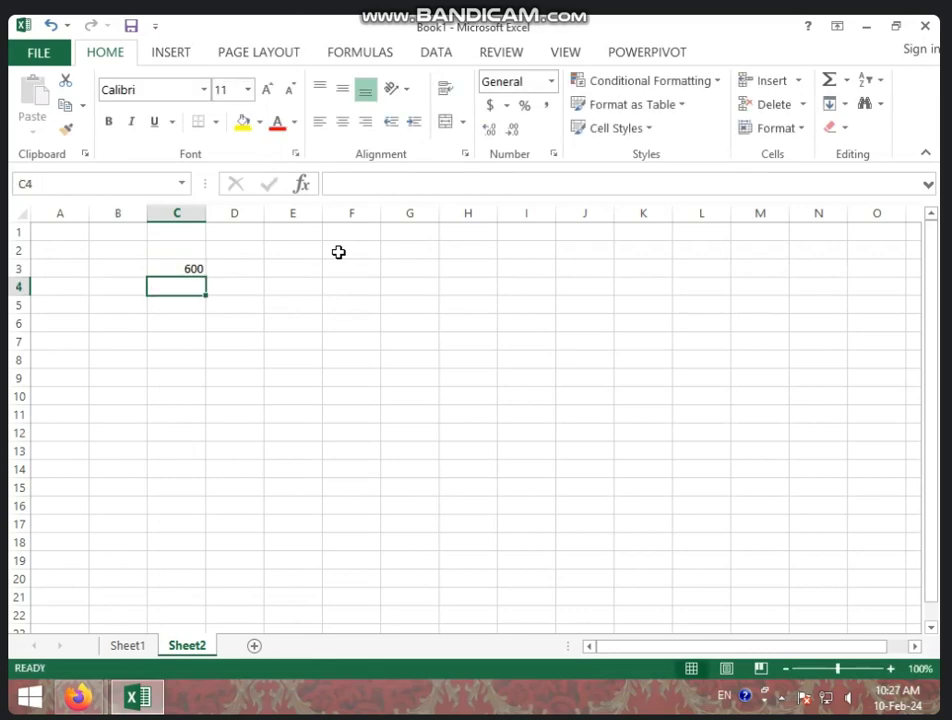
type("=")
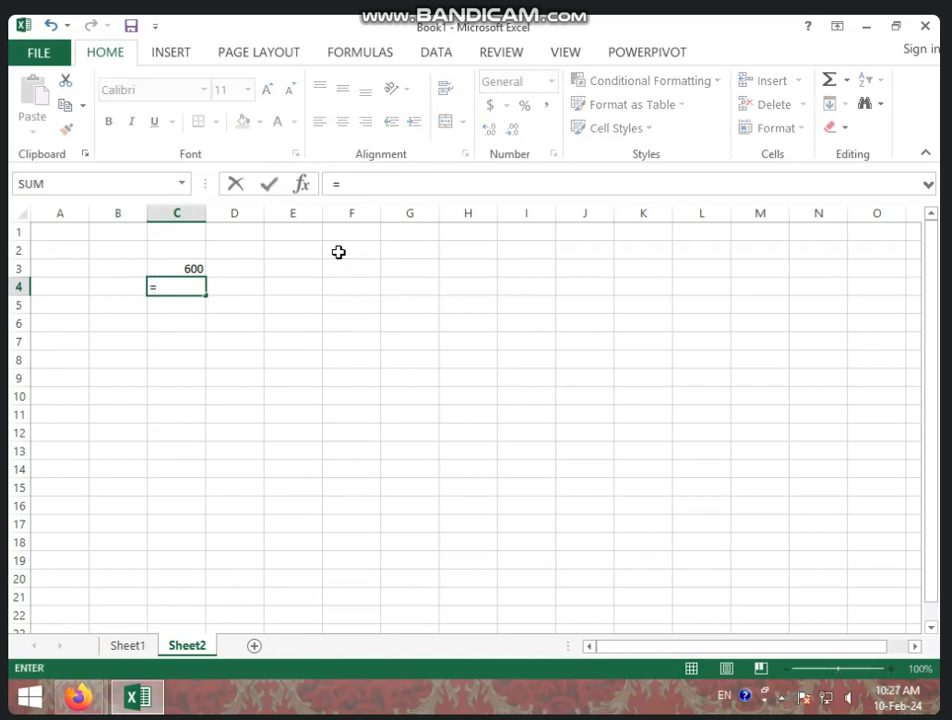
type("852")
type("+963+")
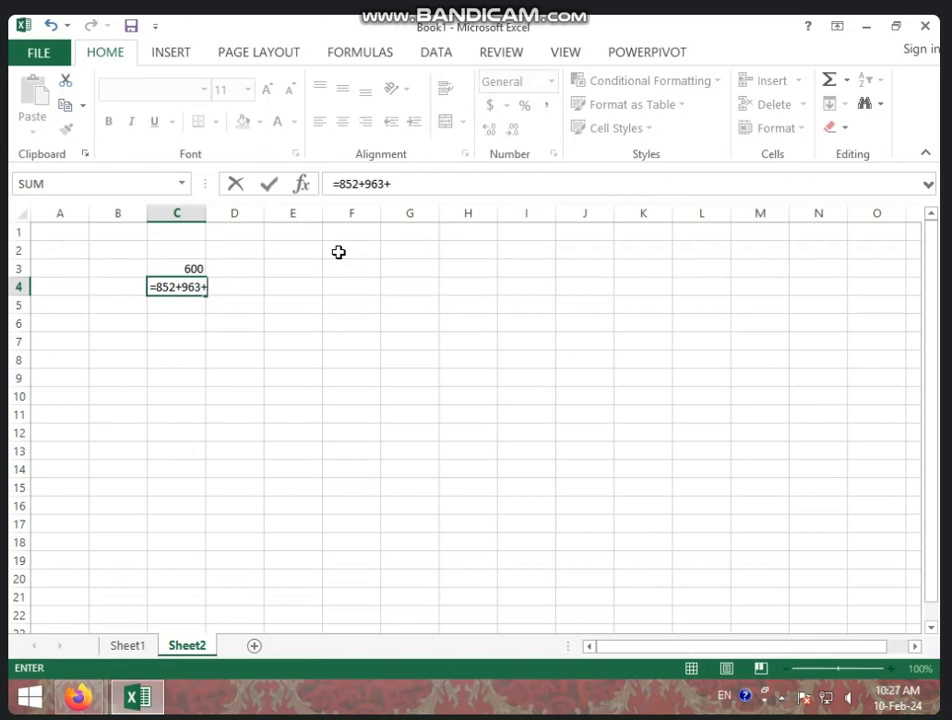
type("20")
key("Return")
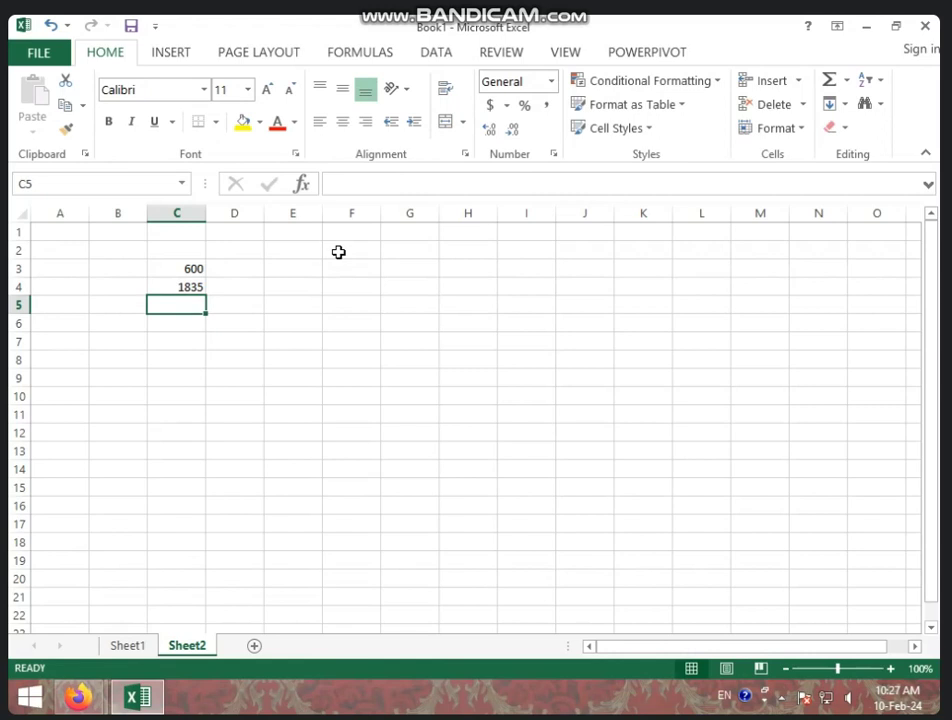
Clear the 600 and 1835 results and enter 100, 200, 300 in B3:D3
left_click_drag(183, 253, 249, 328)
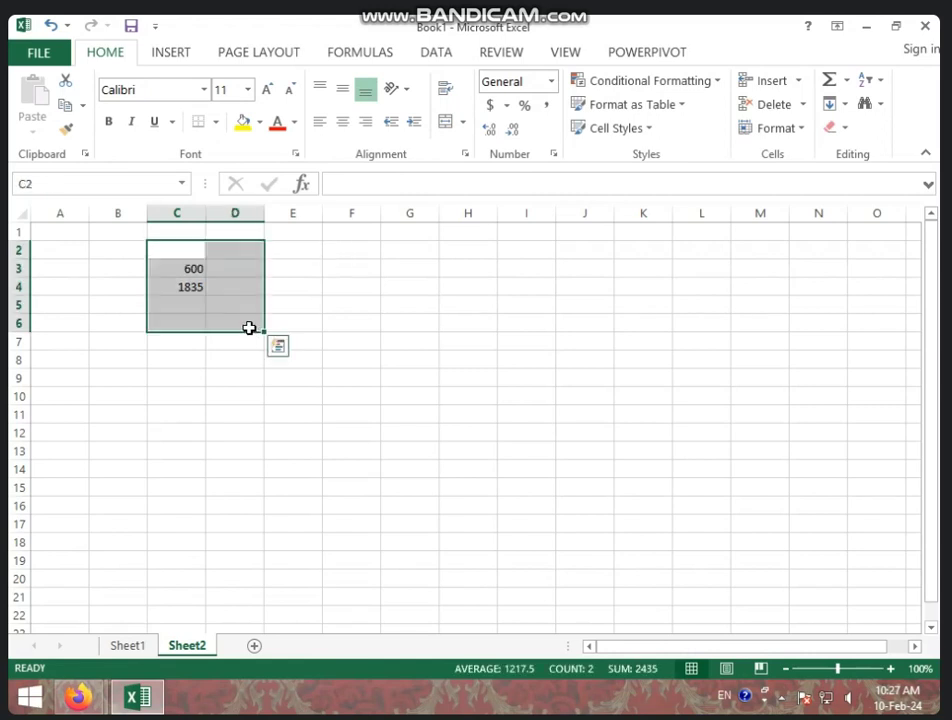
key("Delete")
left_click(79, 288)
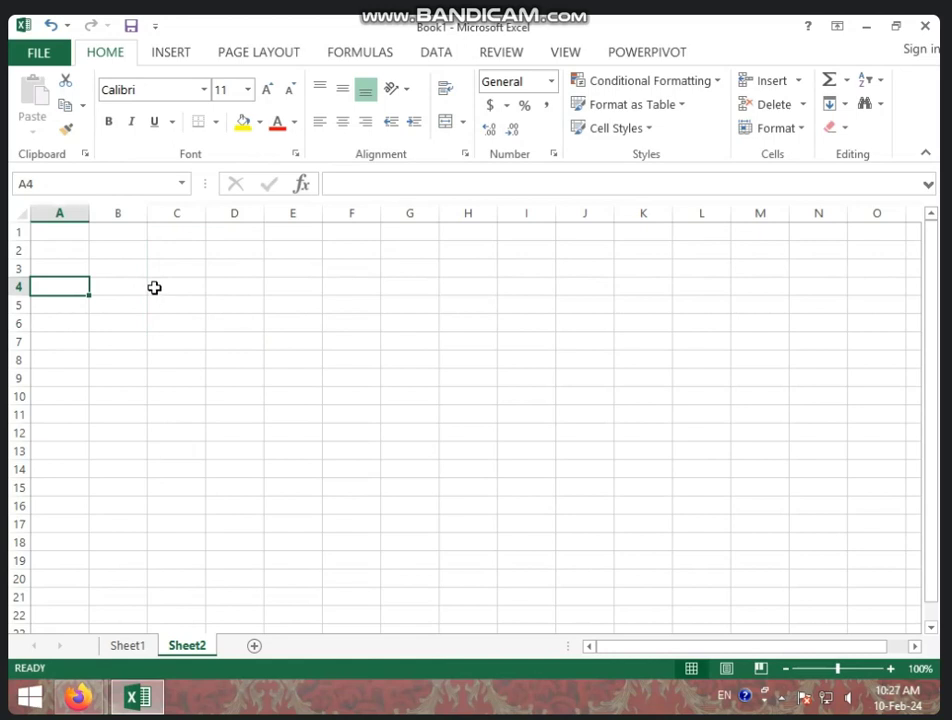
left_click(118, 270)
type("100")
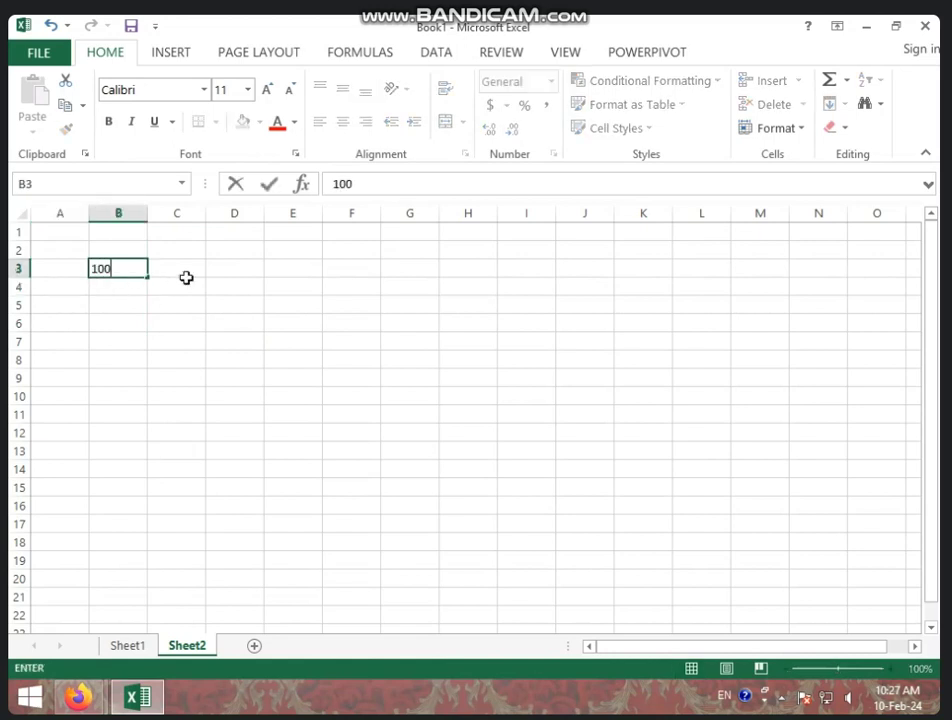
left_click(187, 270)
type("200")
left_click(230, 272)
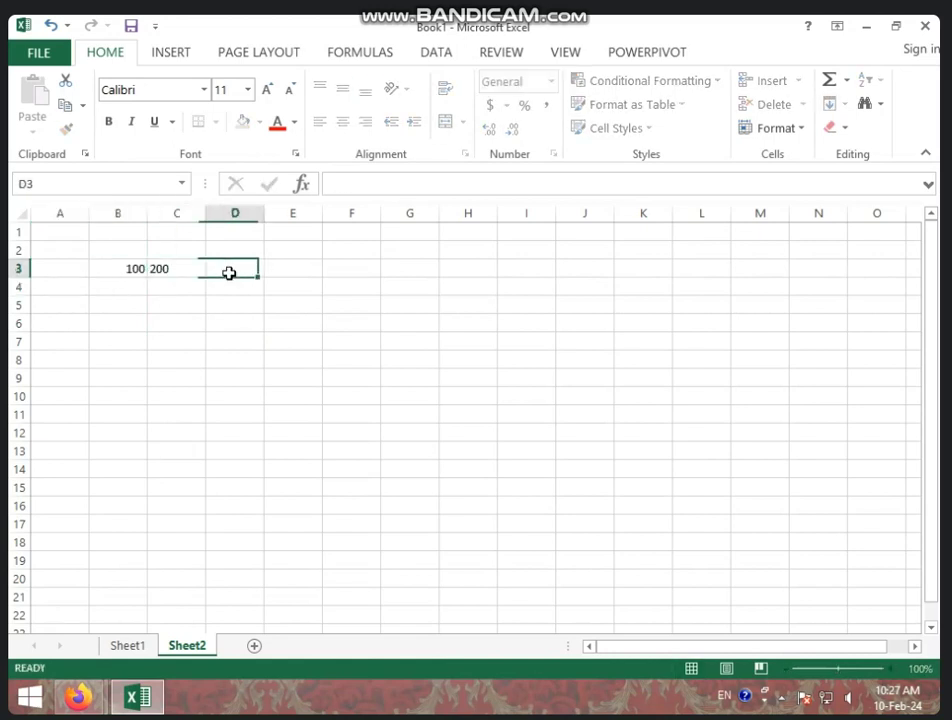
type("300")
left_click(274, 272)
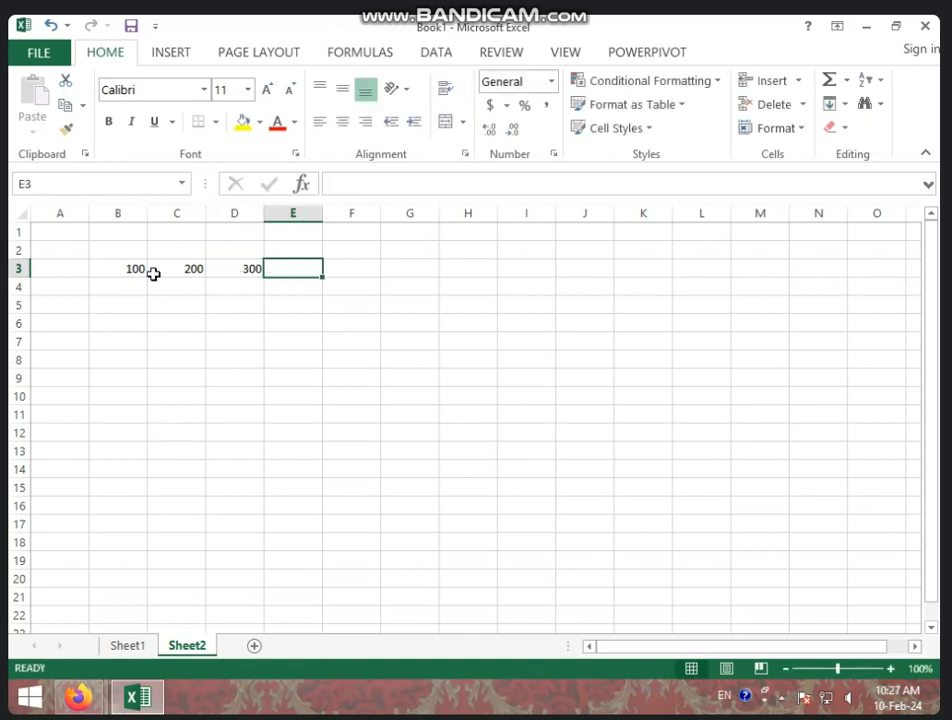
Put the formula =B3+C3+D3 in E3 to total row 3
left_click(344, 326)
left_click(297, 271)
type("=")
left_click(132, 265)
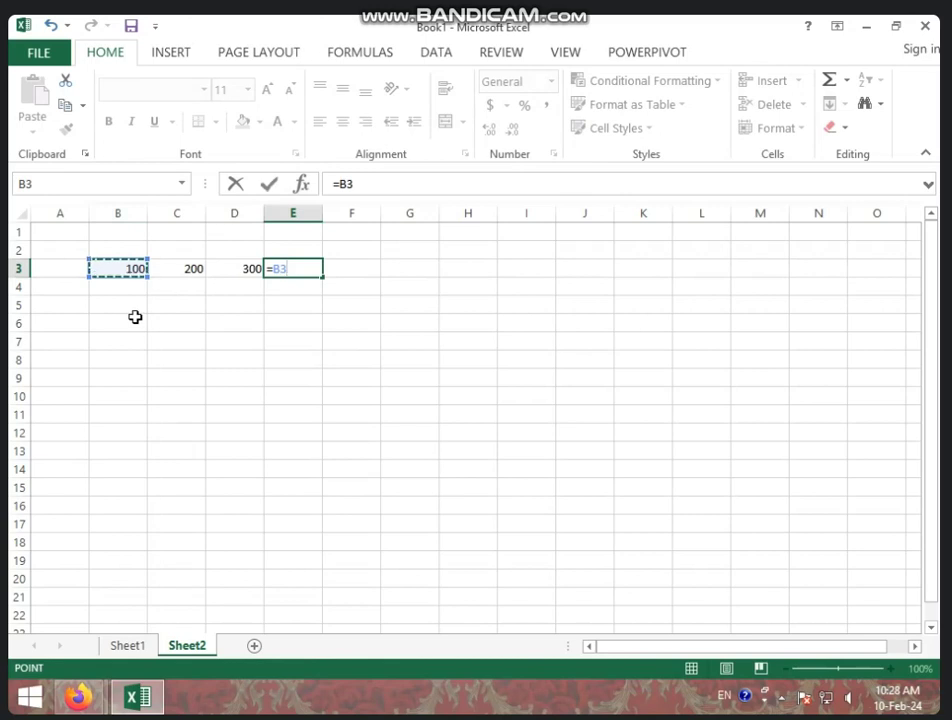
type("+")
left_click(170, 273)
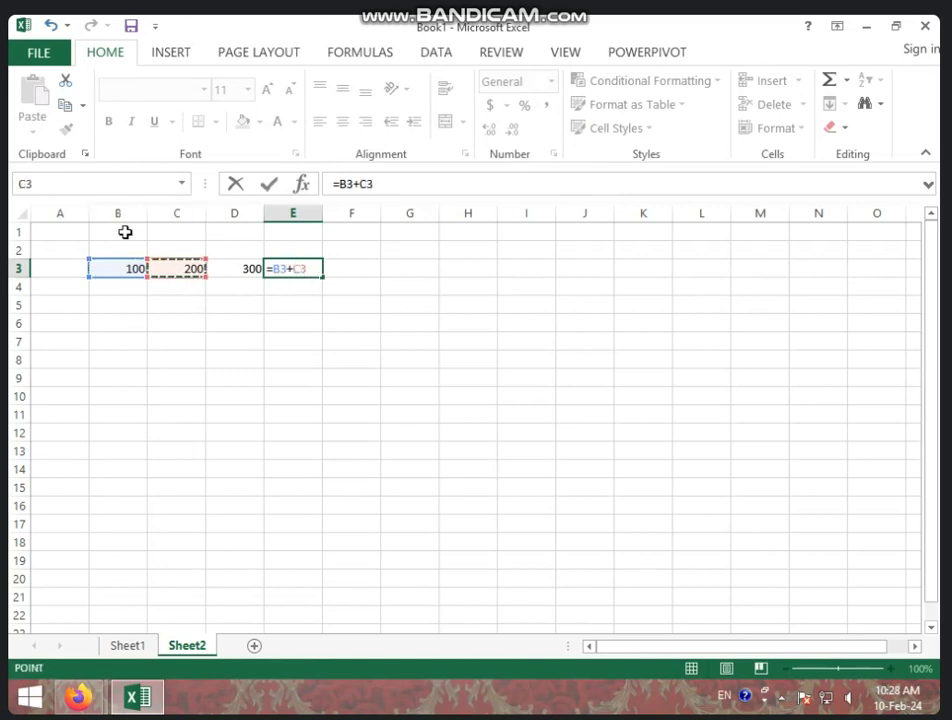
type("+")
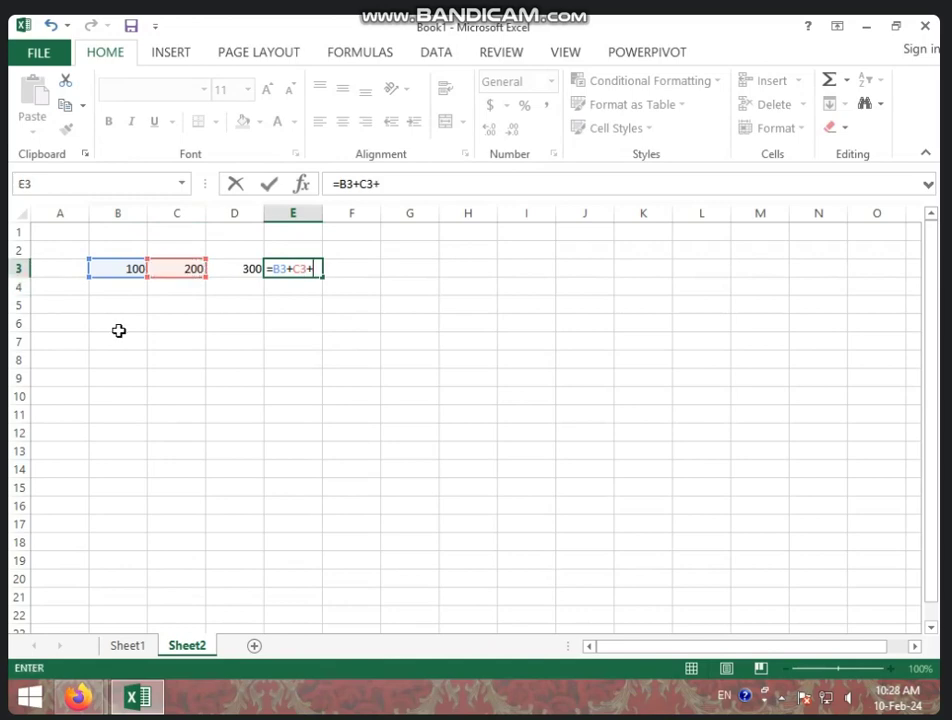
left_click(234, 271)
key("Return")
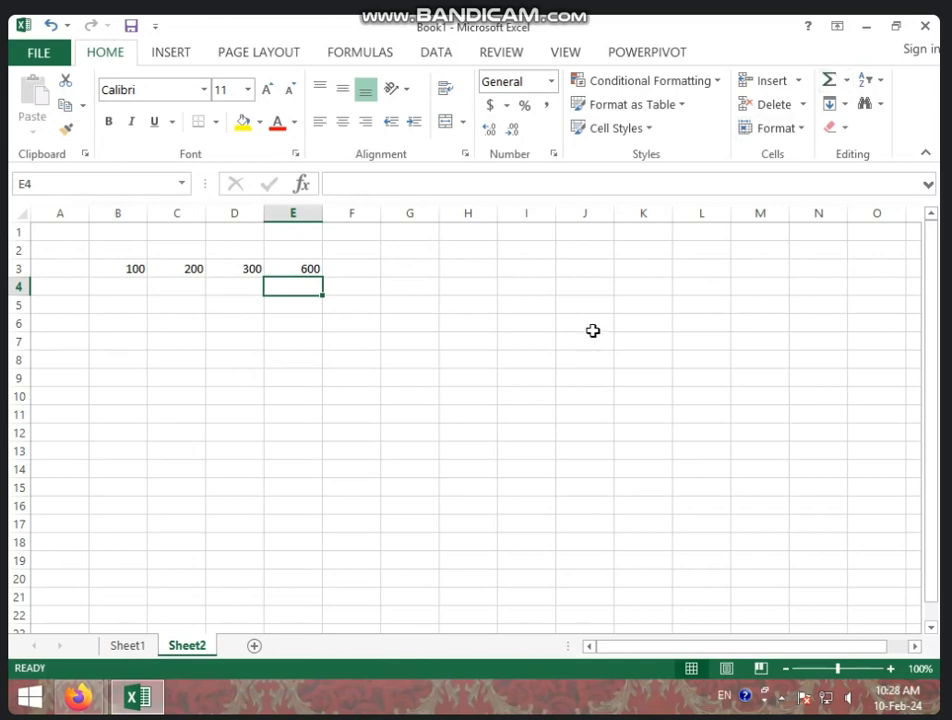
Change B3 from 100 to 200 so E3 recalculates to 700
left_click(329, 271)
left_click(134, 271)
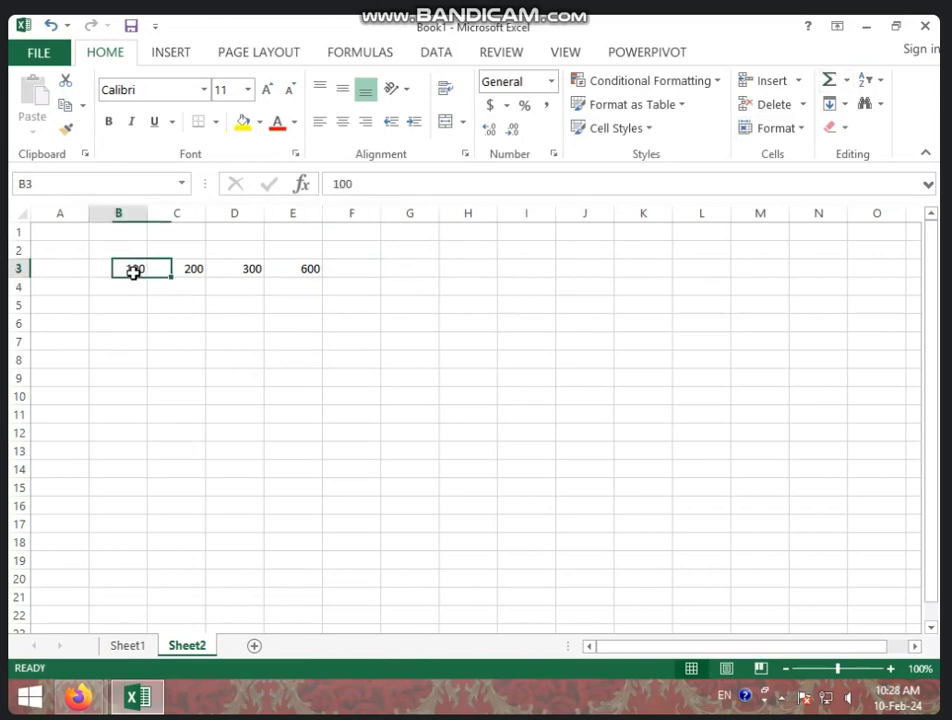
type("200")
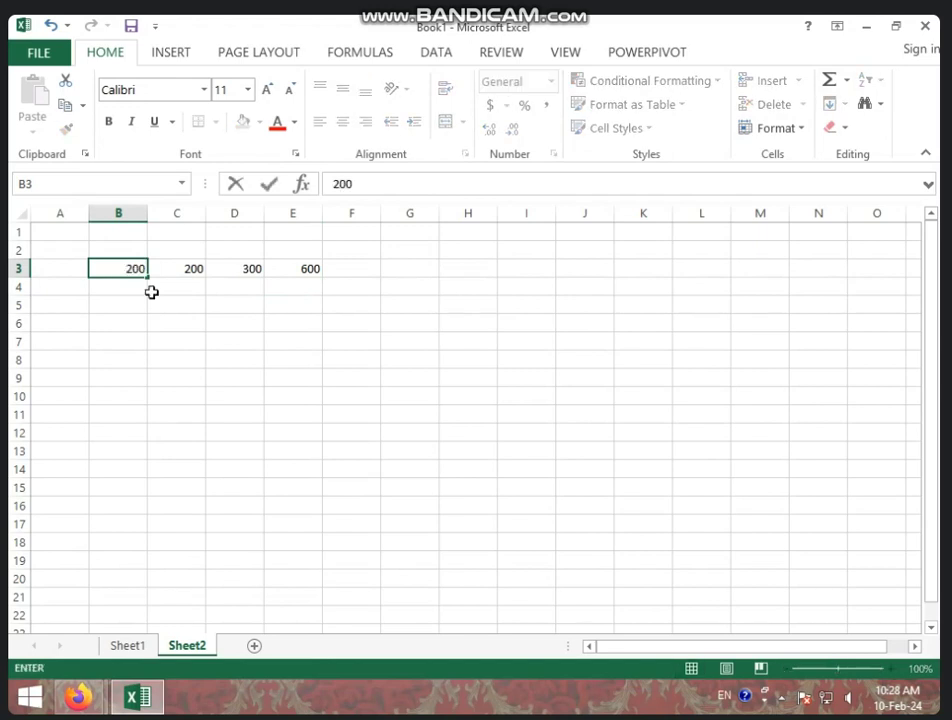
left_click(185, 323)
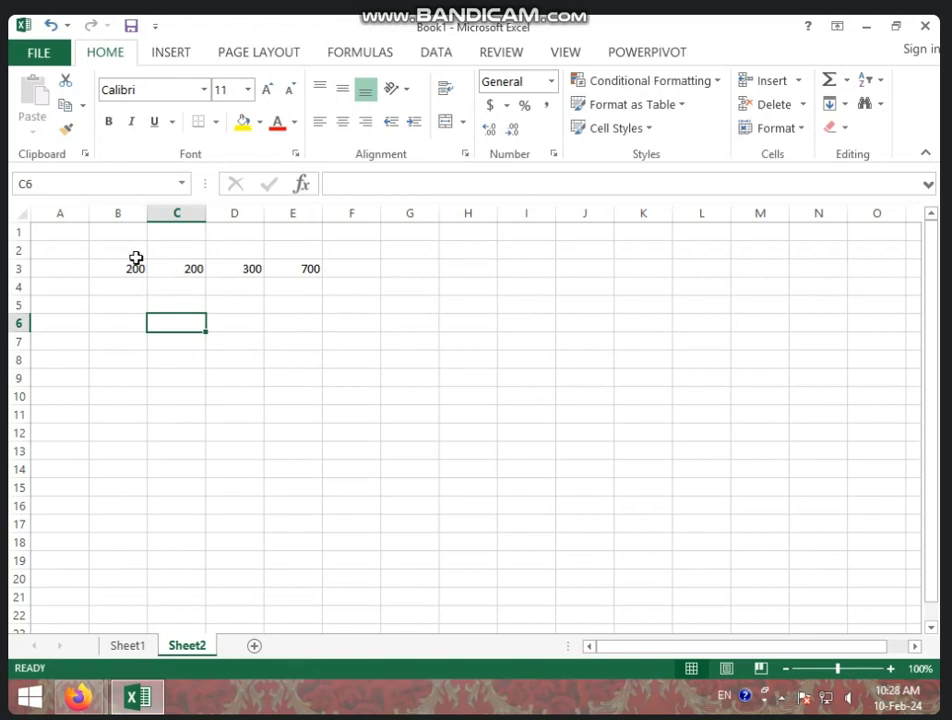
Clear the row 3 numbers and total in B2:F4
left_click_drag(136, 254, 363, 288)
key("Delete")
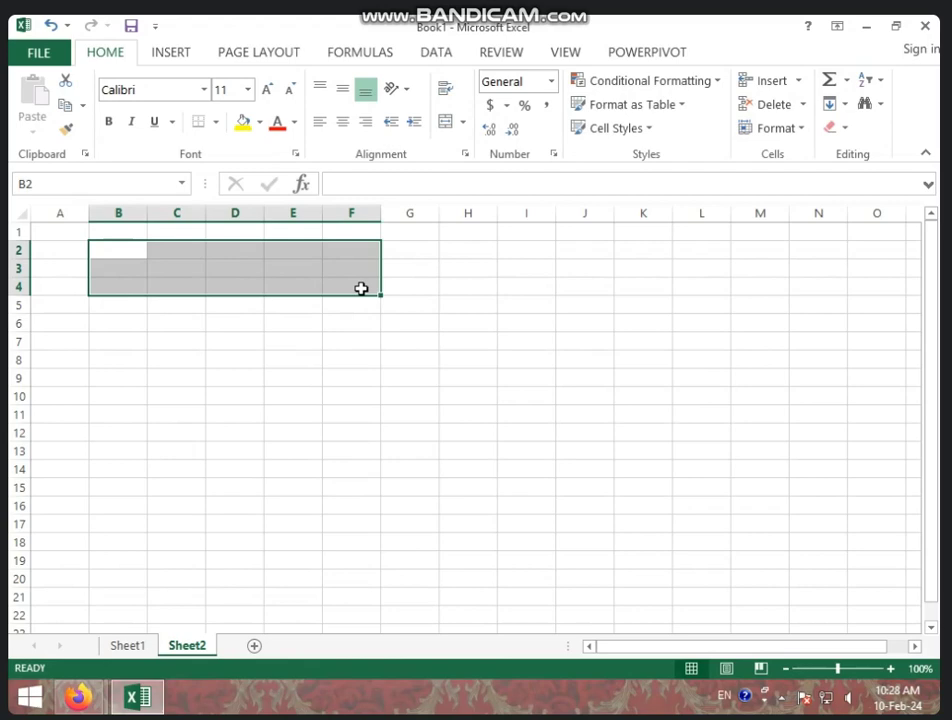
left_click(383, 326)
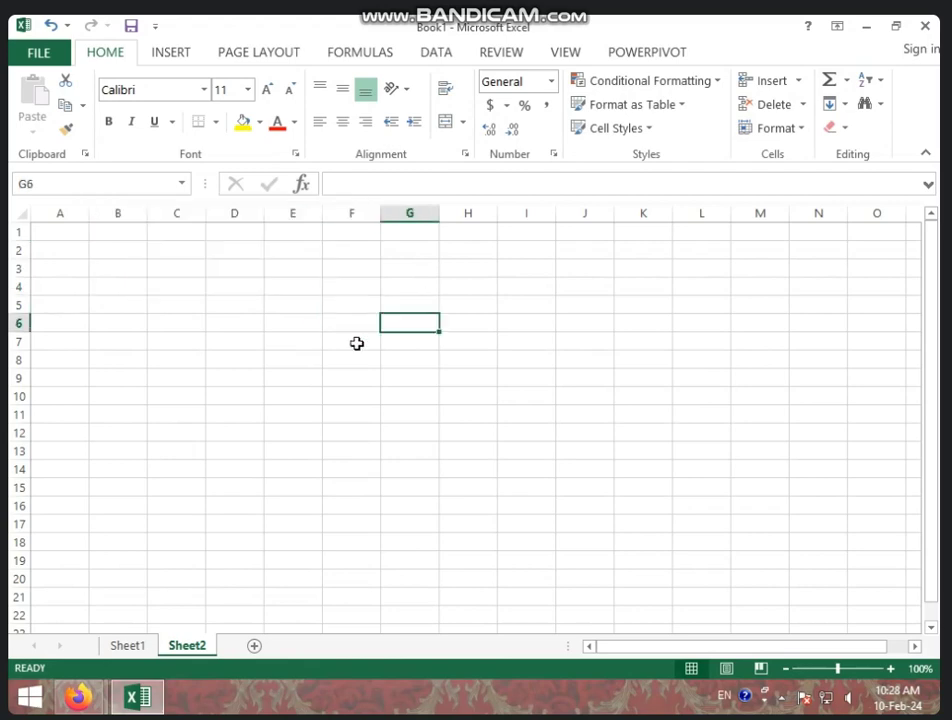
Enter 1 in A1 and 2 in A2, then select A1
left_click(68, 229)
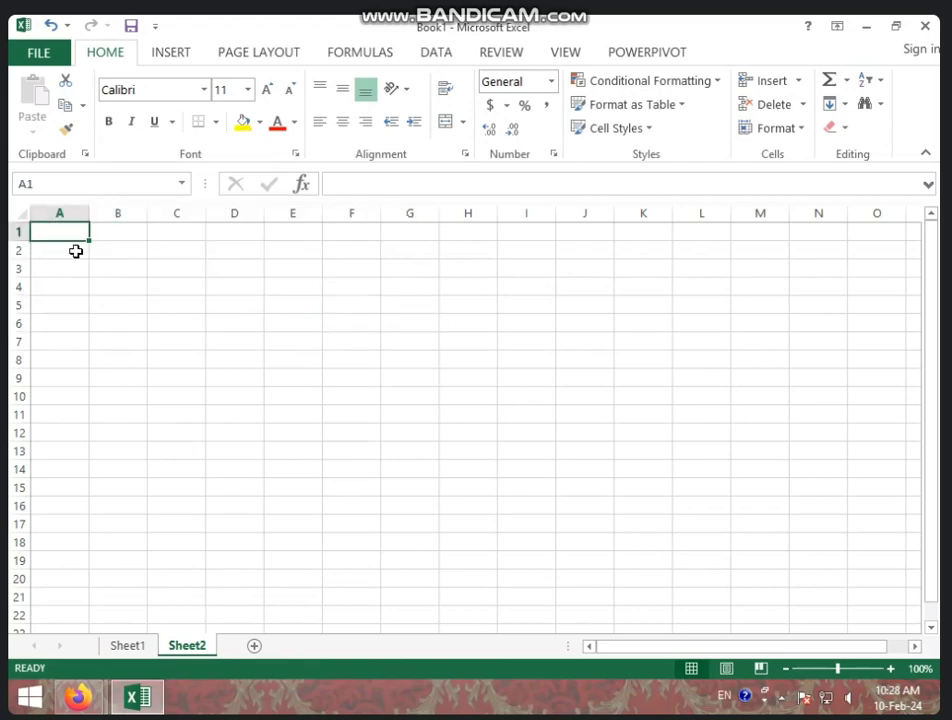
type("1")
key("Return")
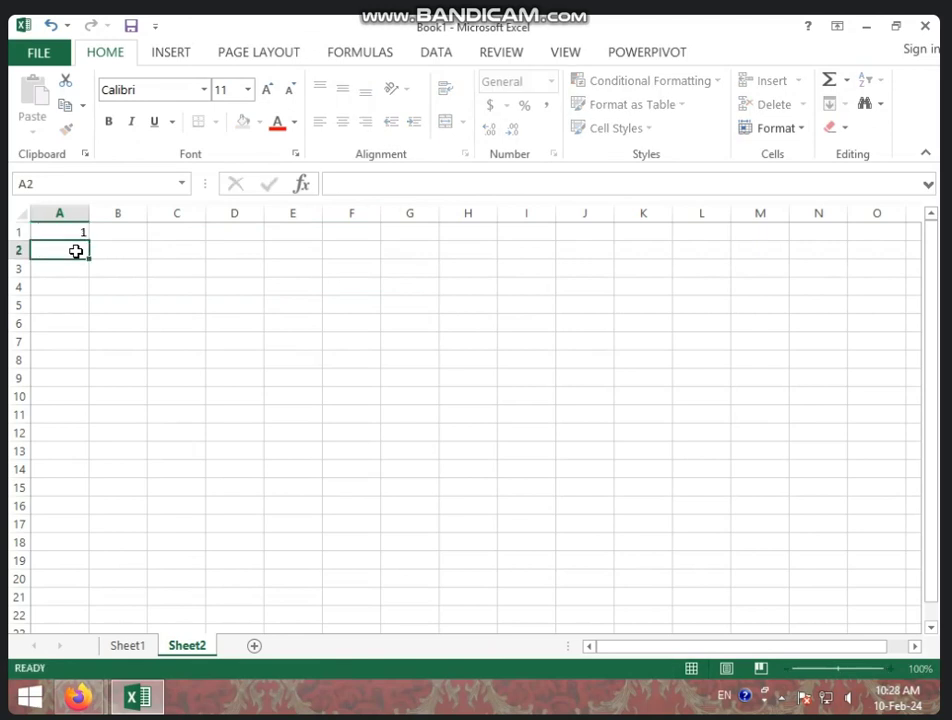
type("2")
left_click(134, 302)
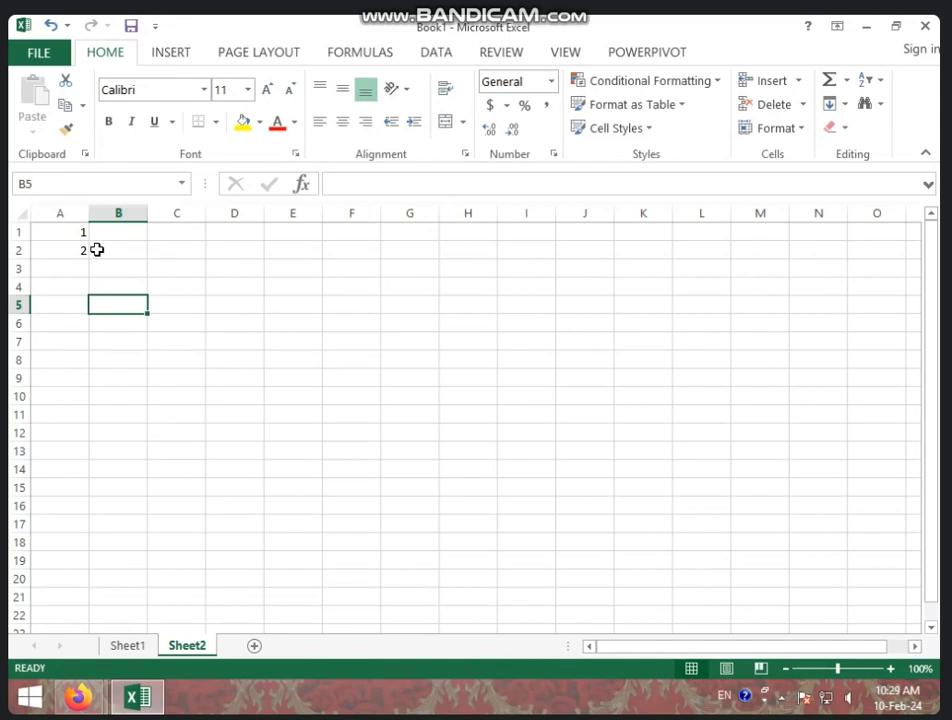
left_click(66, 233)
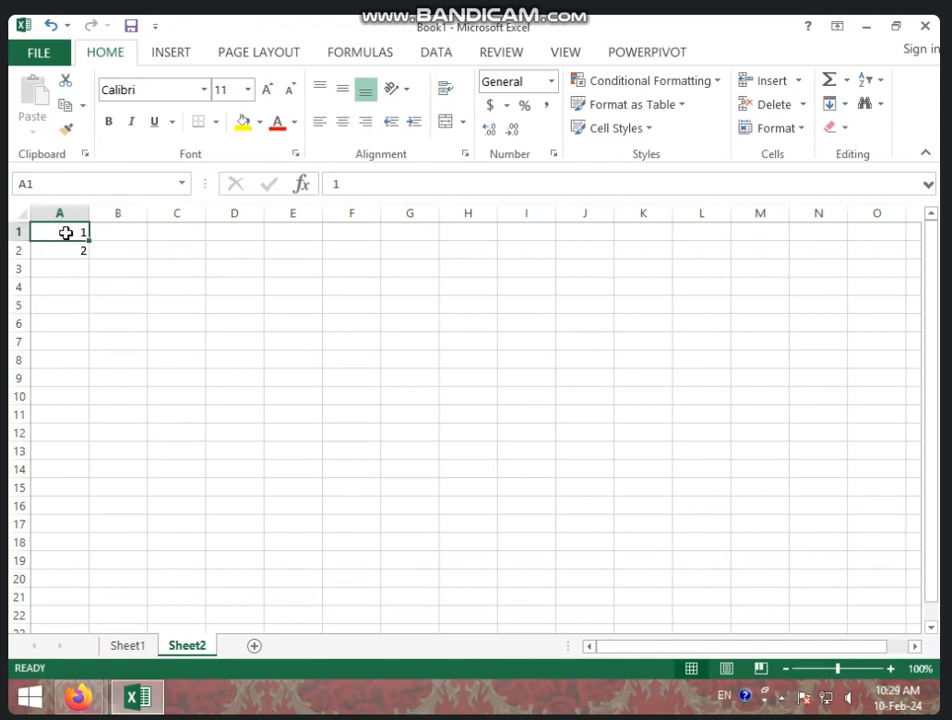
left_click_drag(66, 233, 66, 252)
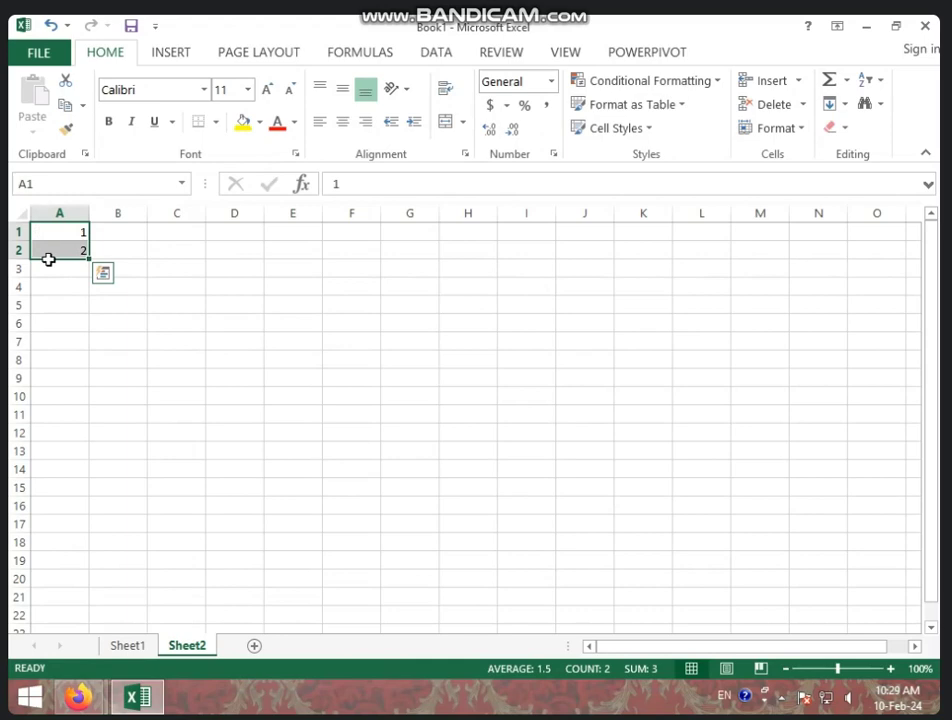
scroll(351, 366, "up", 2, "ctrl")
scroll(357, 378, "up", 3, "ctrl")
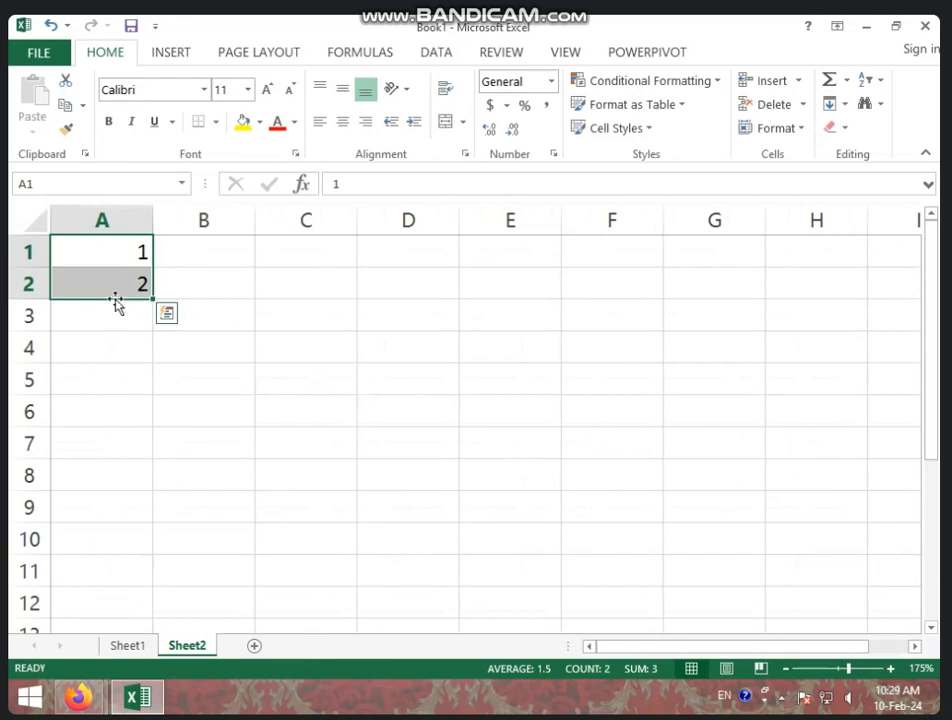
left_click_drag(115, 303, 407, 357)
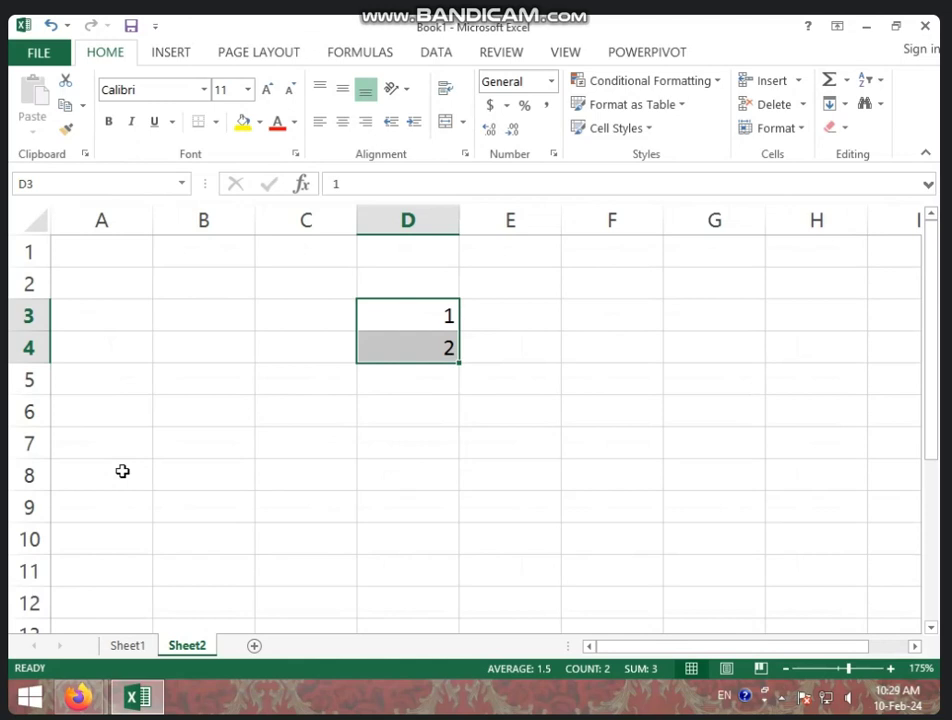
key("ctrl+z")
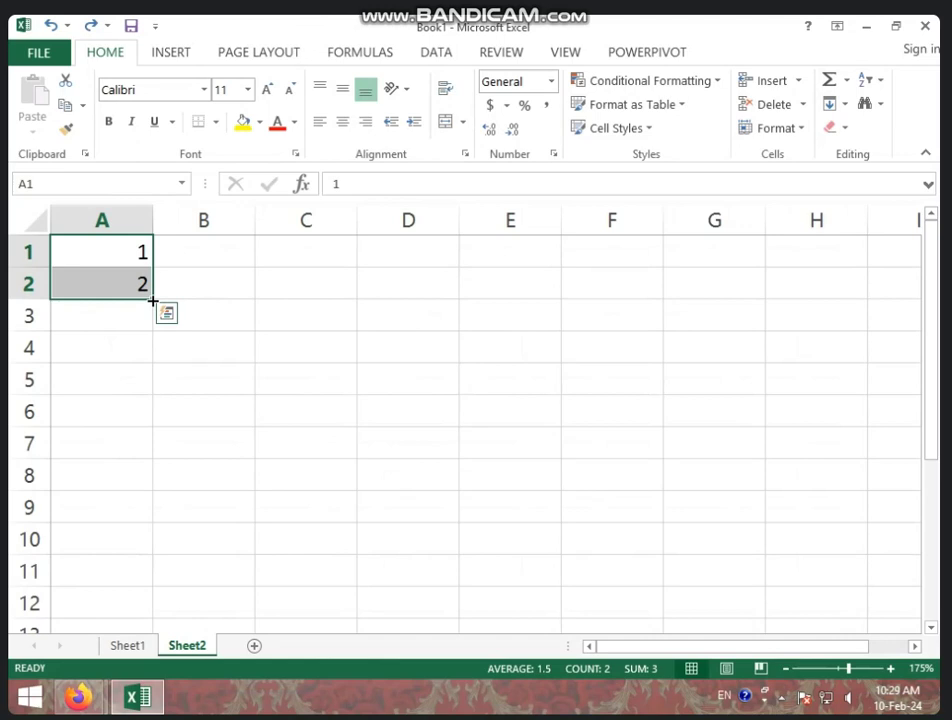
AutoFill the 1, 2 pattern down to A10 and enter 1 in B1
left_click_drag(152, 300, 160, 562)
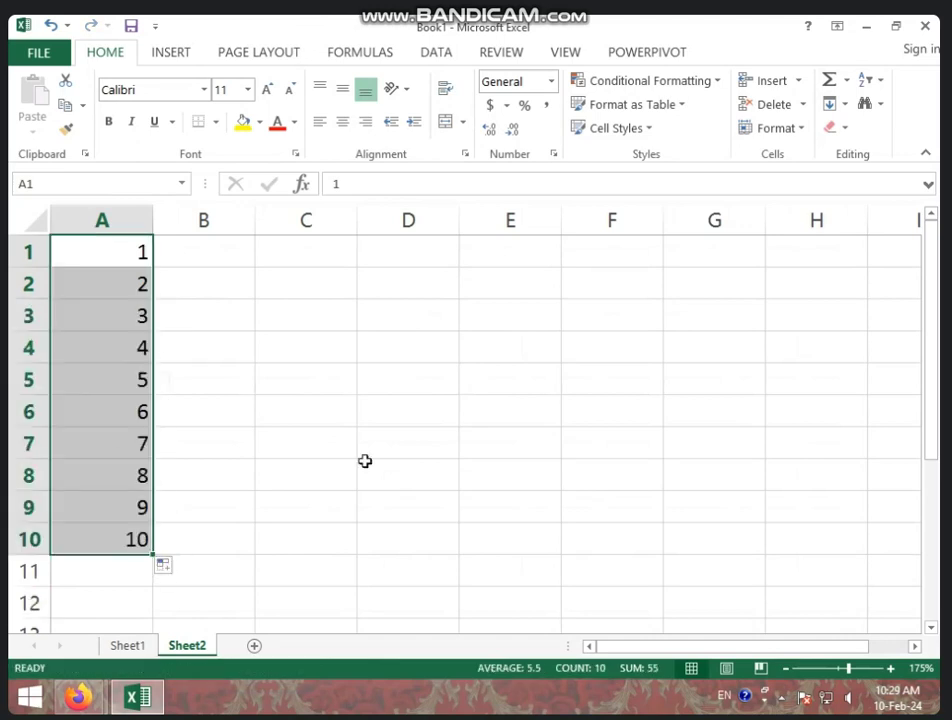
left_click(244, 316)
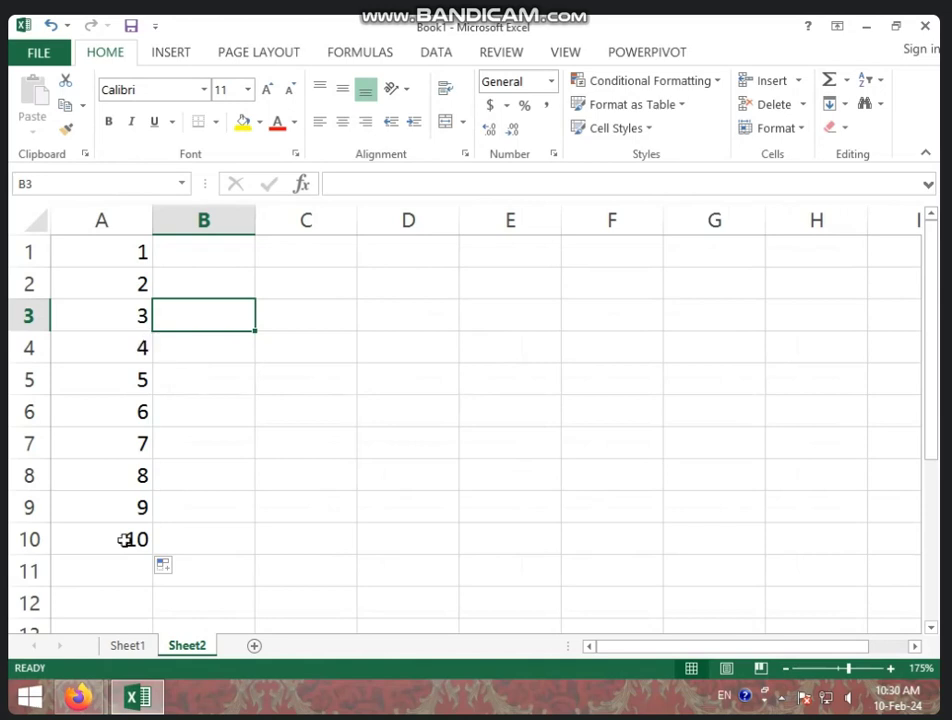
left_click(216, 259)
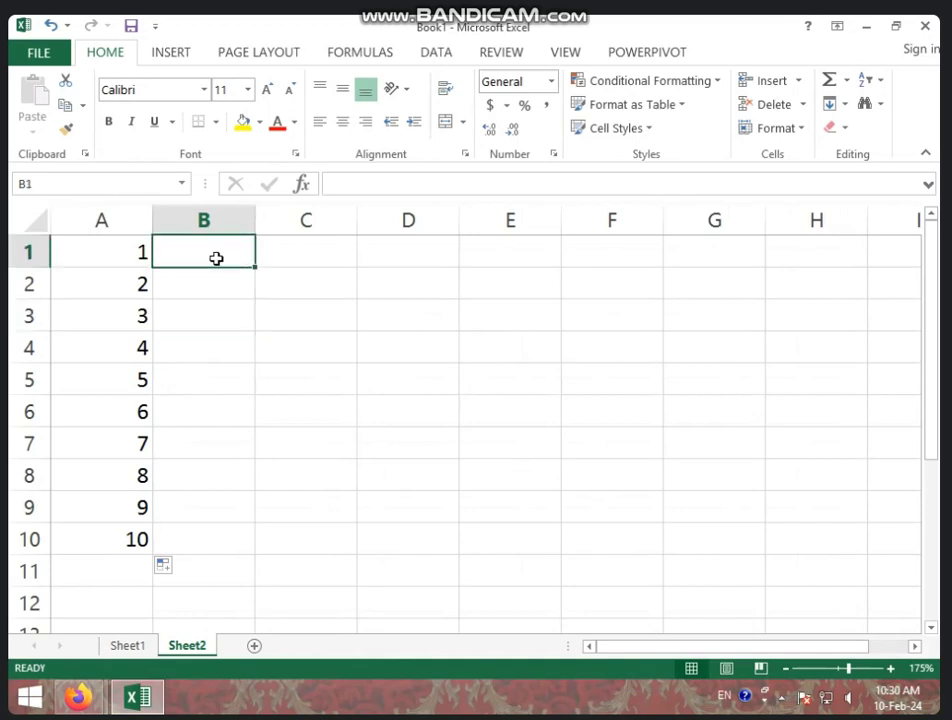
type("1")
left_click(221, 281)
Enter 3 in B2, then undo an accidental fill of 1s down column B
type("3")
left_click(298, 303)
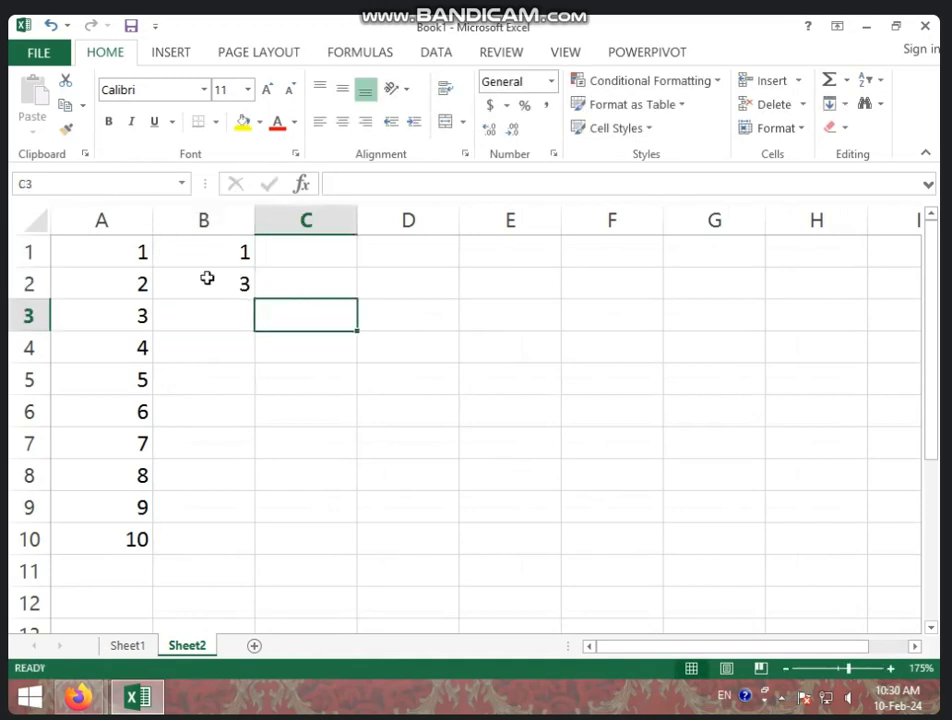
left_click(192, 248)
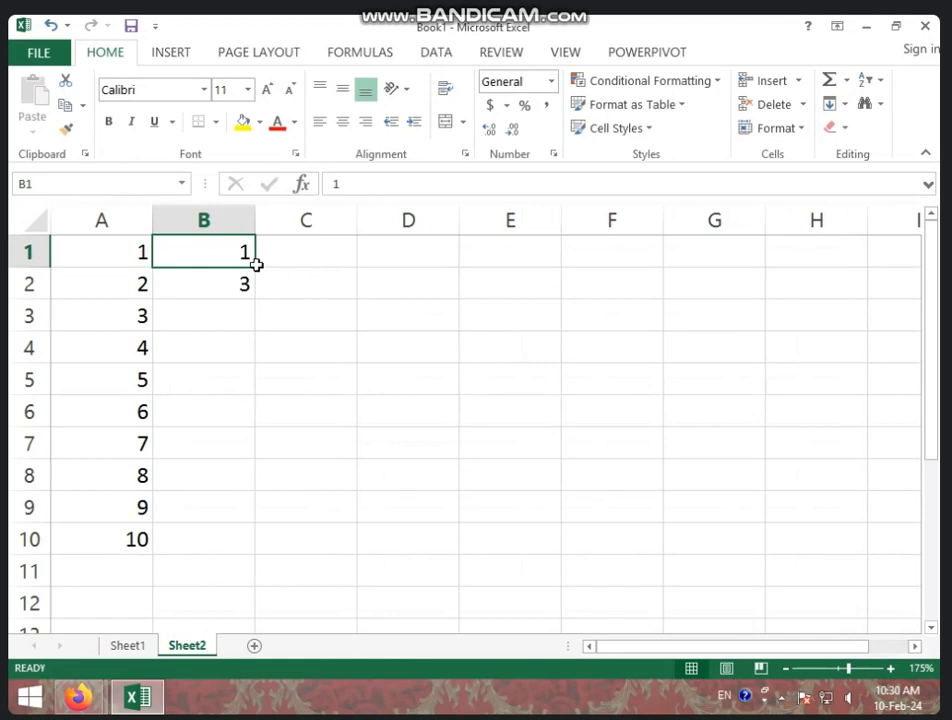
left_click_drag(255, 266, 246, 548)
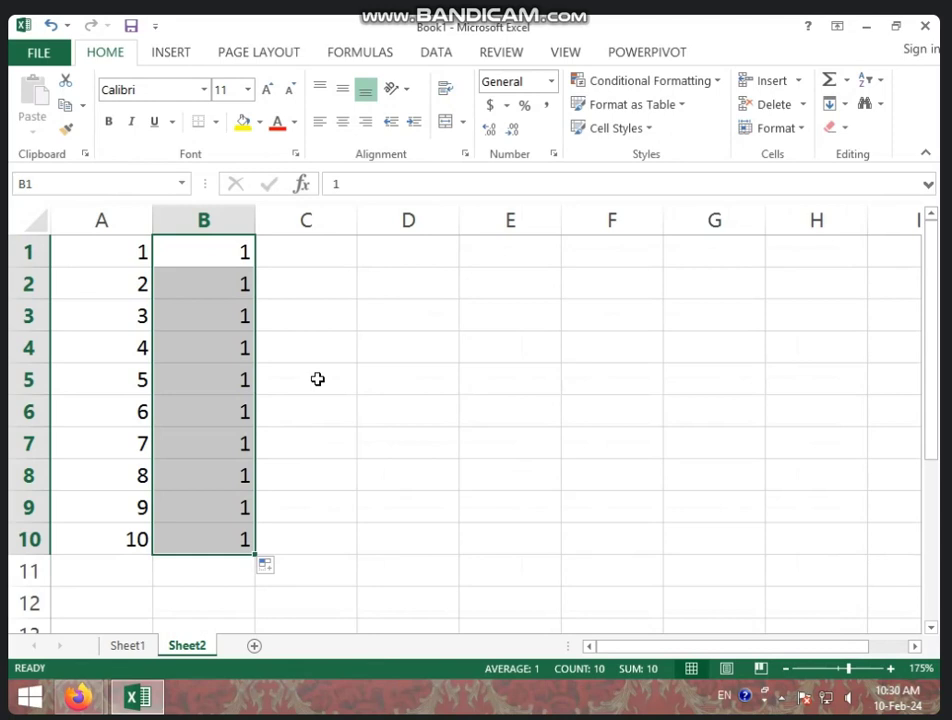
key("ctrl+z")
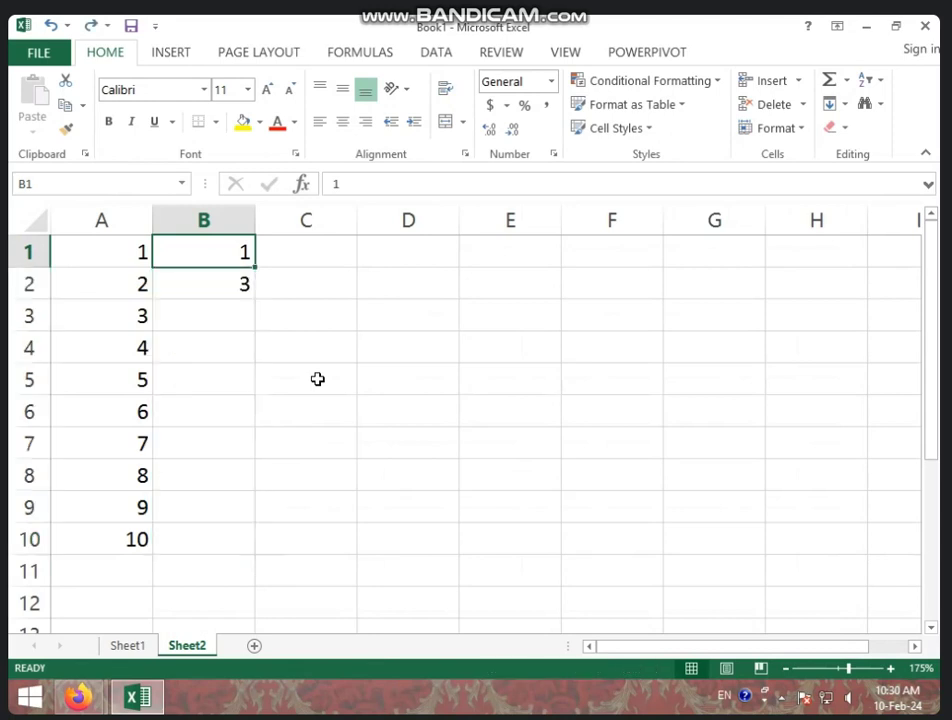
AutoFill B1:B2 down to B10 for odd numbers 1–19, then select A1:B10
left_click(317, 379)
left_click_drag(207, 254, 213, 278)
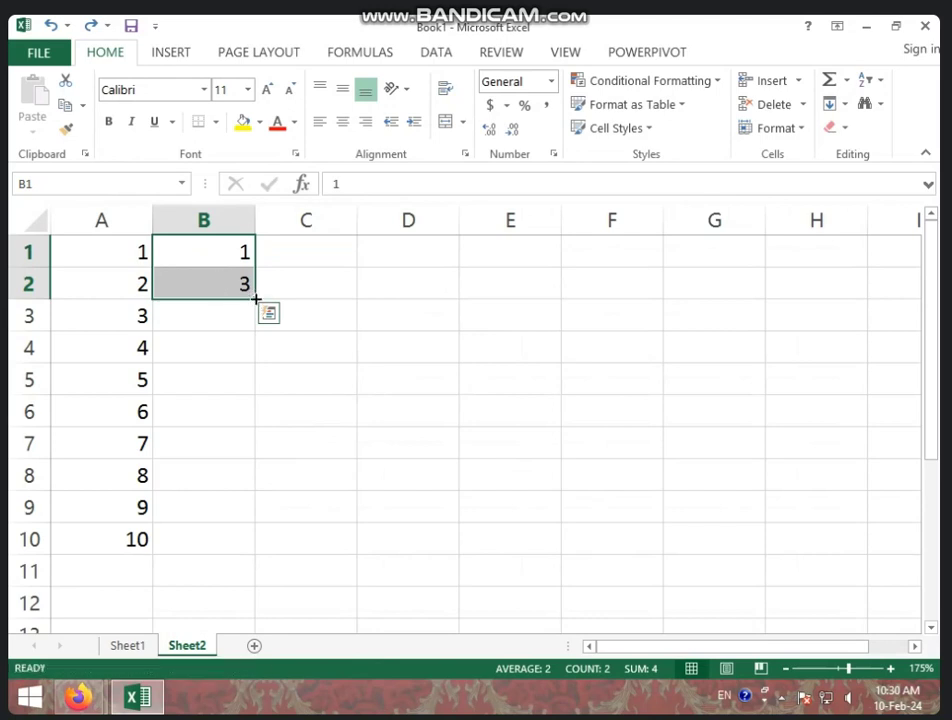
left_click_drag(255, 300, 257, 550)
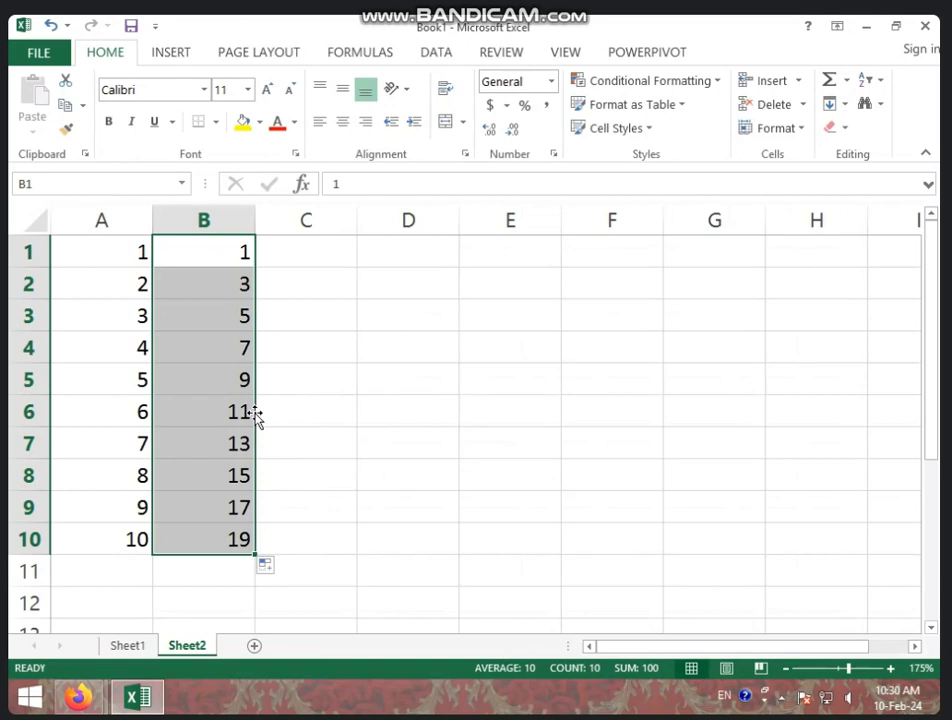
left_click(395, 397)
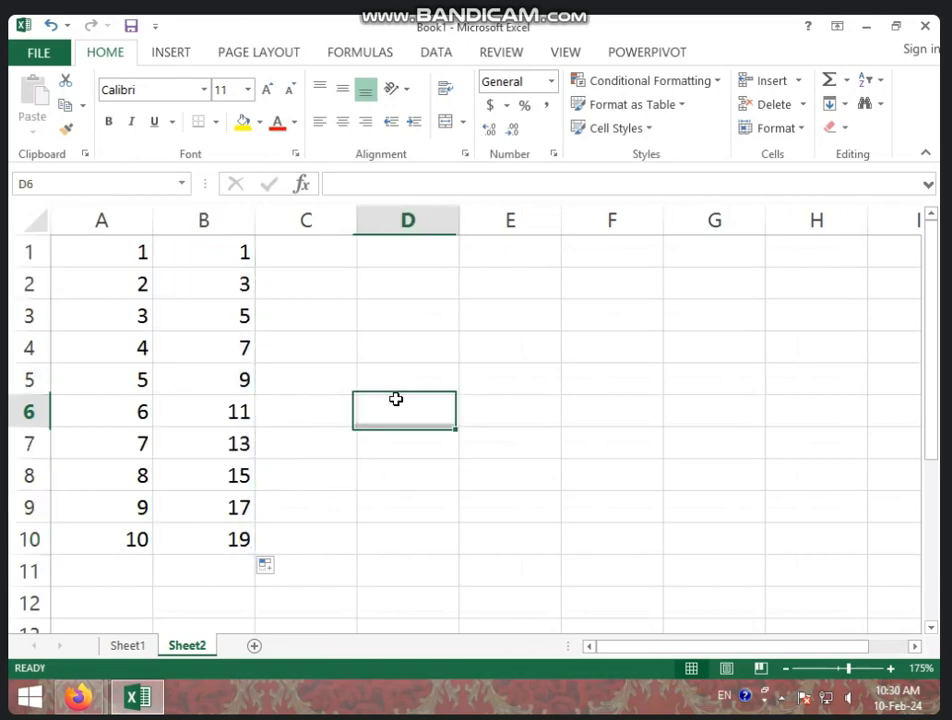
left_click_drag(160, 256, 246, 547)
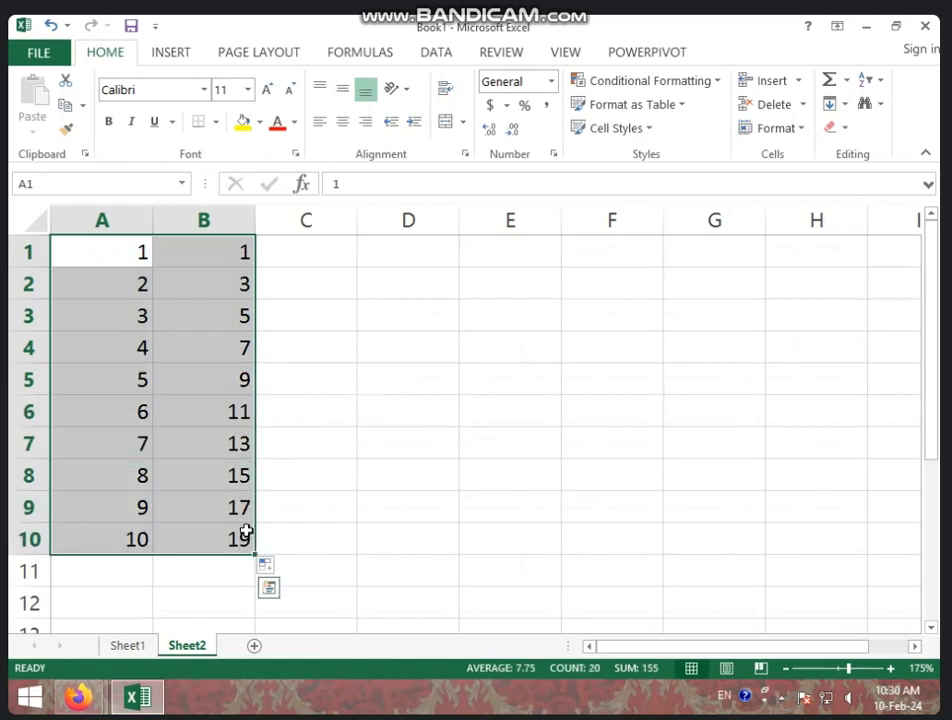
Clear A1:B10 and enter 1 in A1 and 2 in A2
key("Delete")
left_click(335, 434)
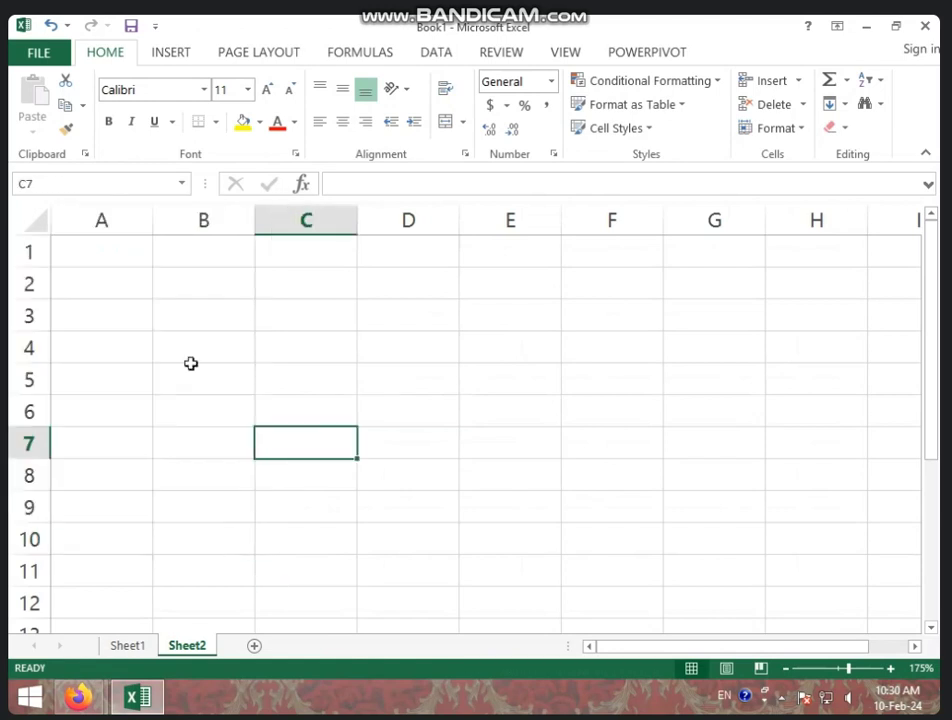
left_click(96, 259)
type("1")
left_click(112, 280)
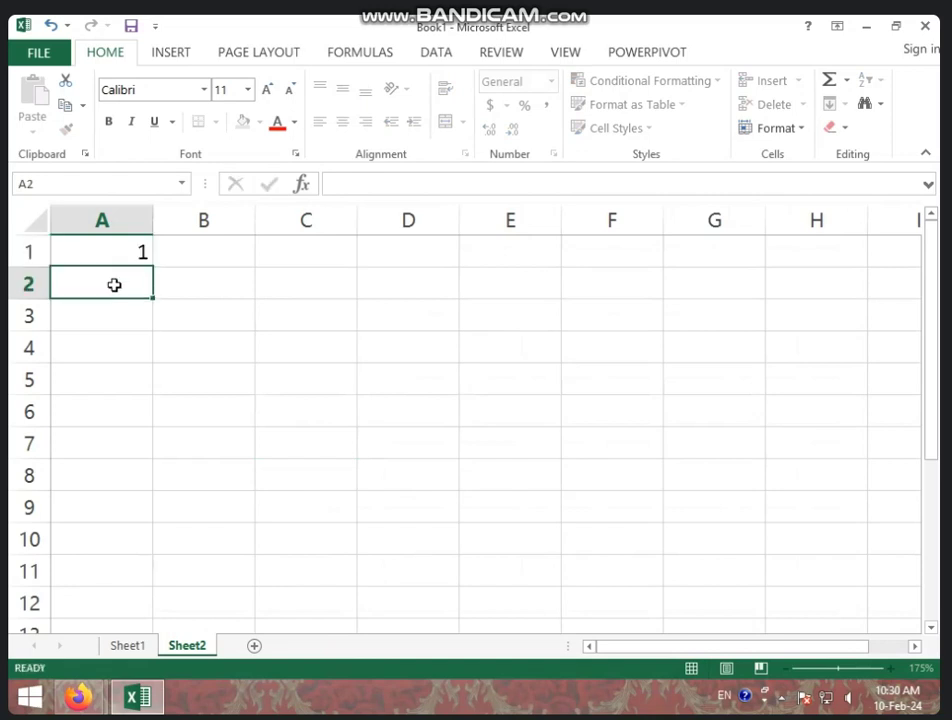
type("2")
Enter 12 in B2 and 11 in B1, correcting a mistyped entry
left_click(234, 289)
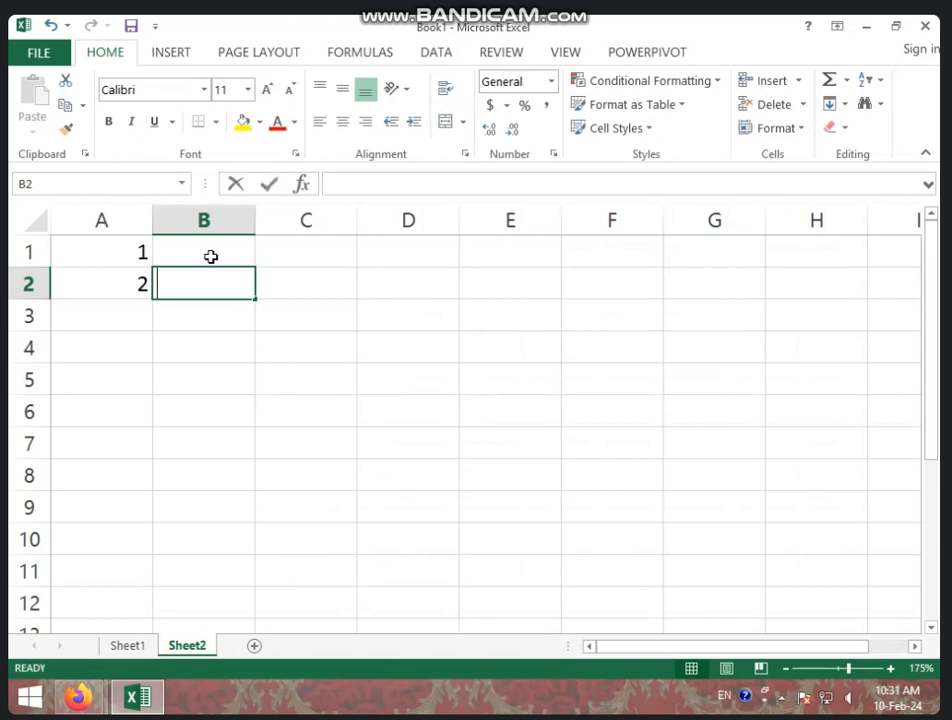
type("11=")
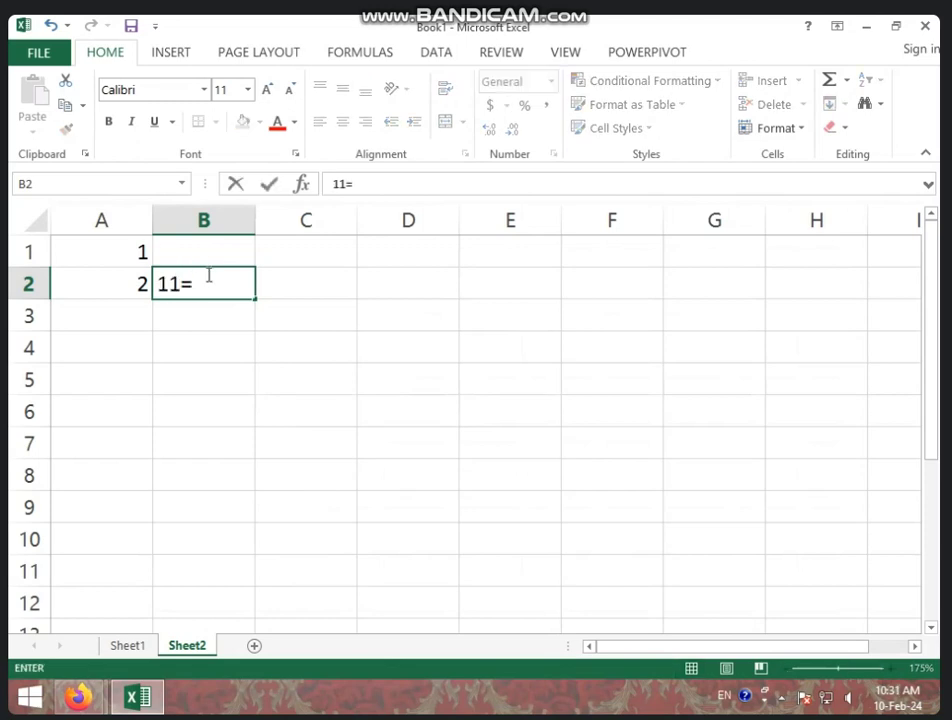
key("BackSpace")
key("BackSpace")
type("2")
left_click(209, 259)
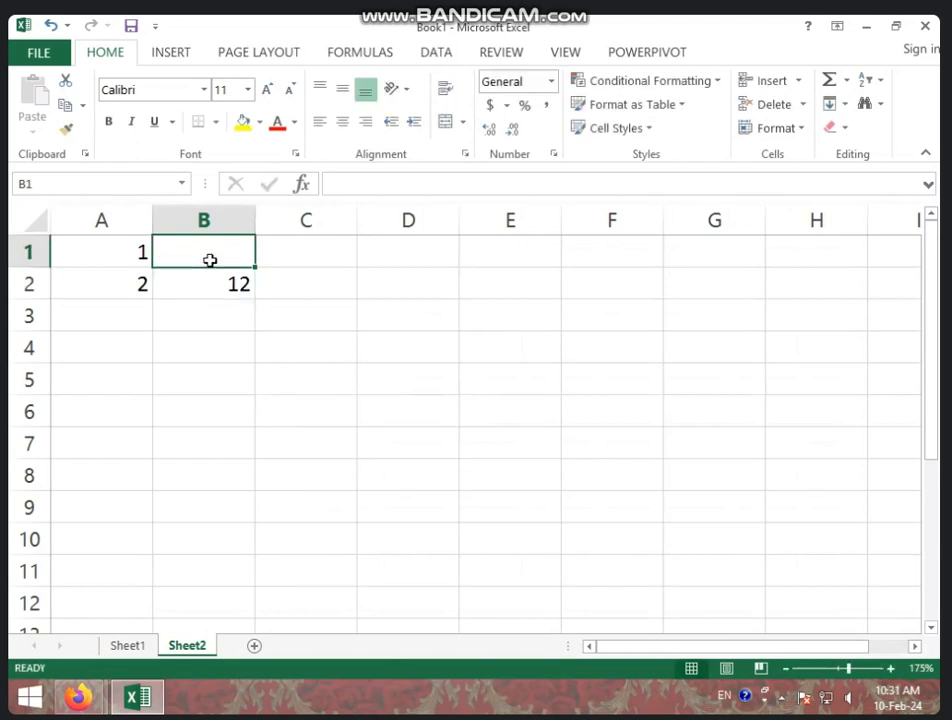
type("11")
left_click(304, 300)
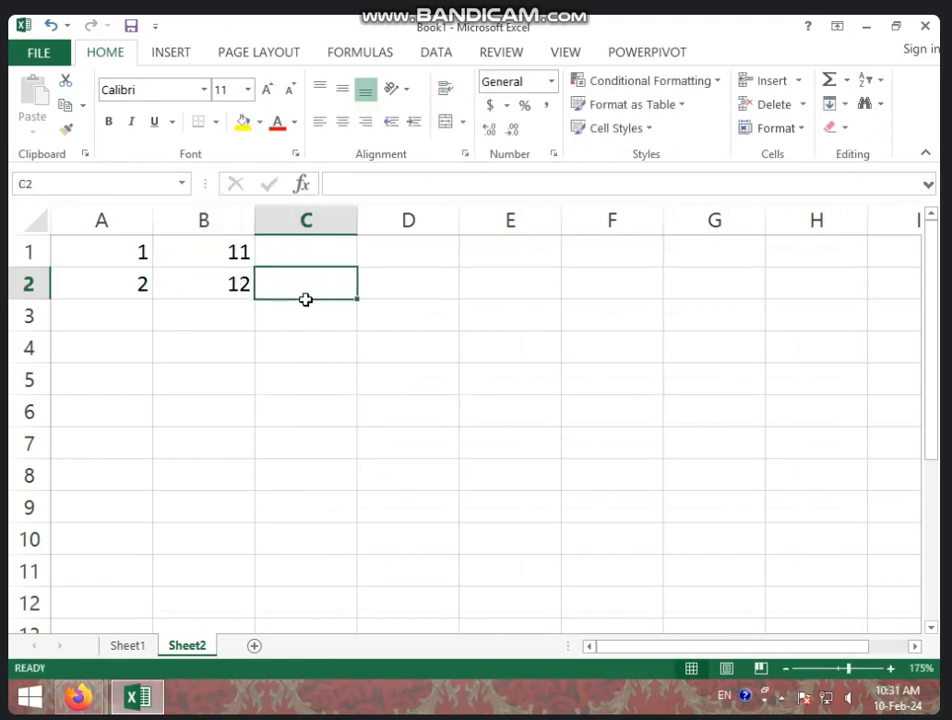
AutoFill the series through A1:G10 (1 to 70), then delete it
mouse_move(119, 250)
left_mouse_down()
mouse_move(233, 280)
mouse_move(257, 552)
left_mouse_up()
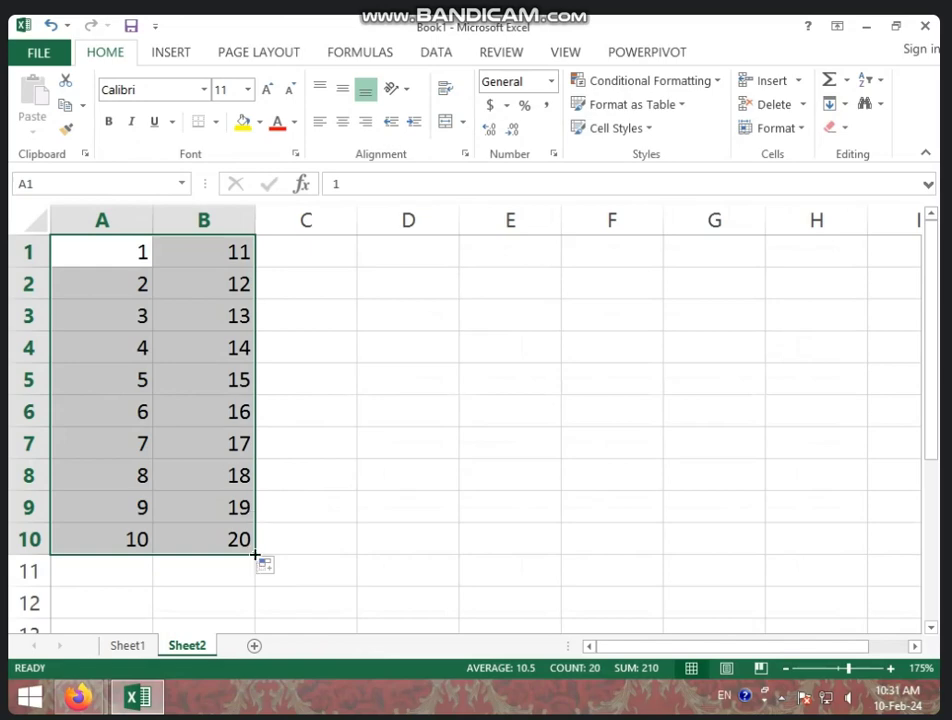
left_click_drag(255, 554, 750, 540)
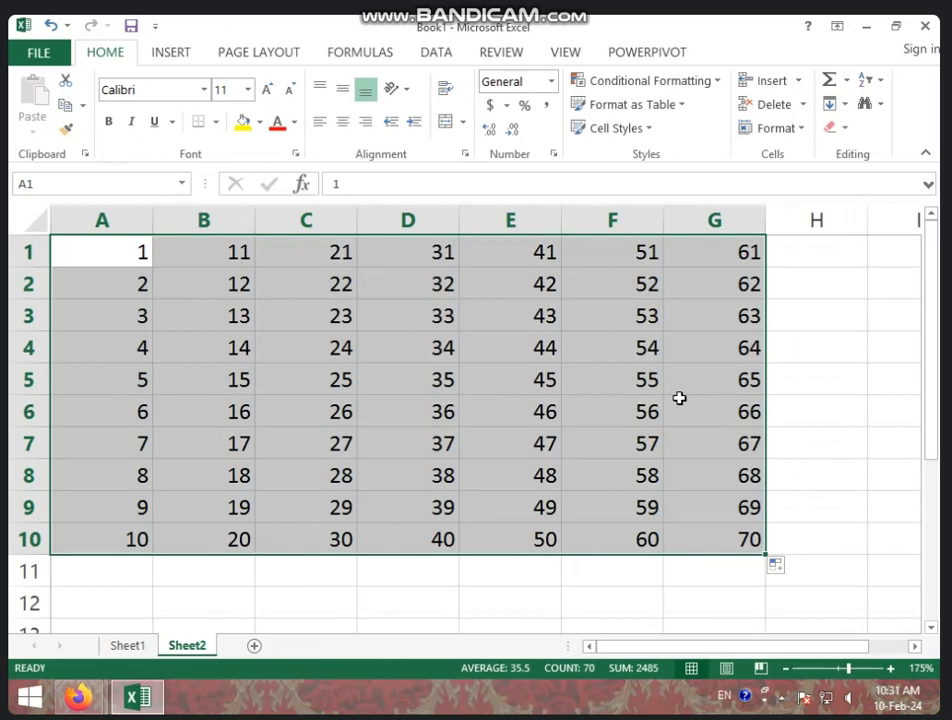
key("Delete")
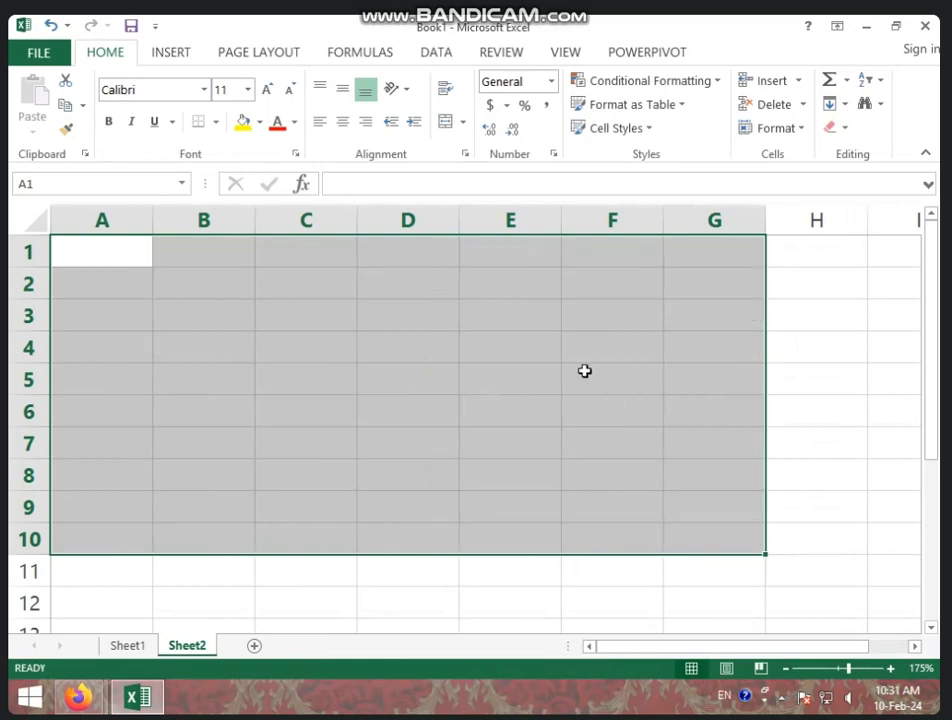
Enter 2 and 4 in A1:A2, and 3 and 6 in B1:B2
left_click(124, 250)
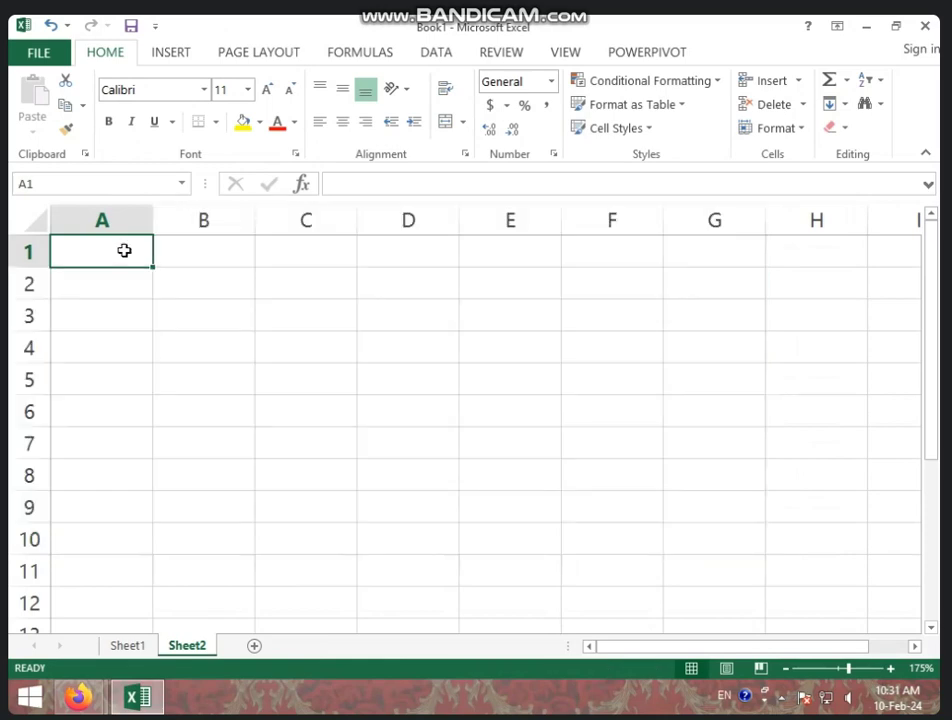
type("2")
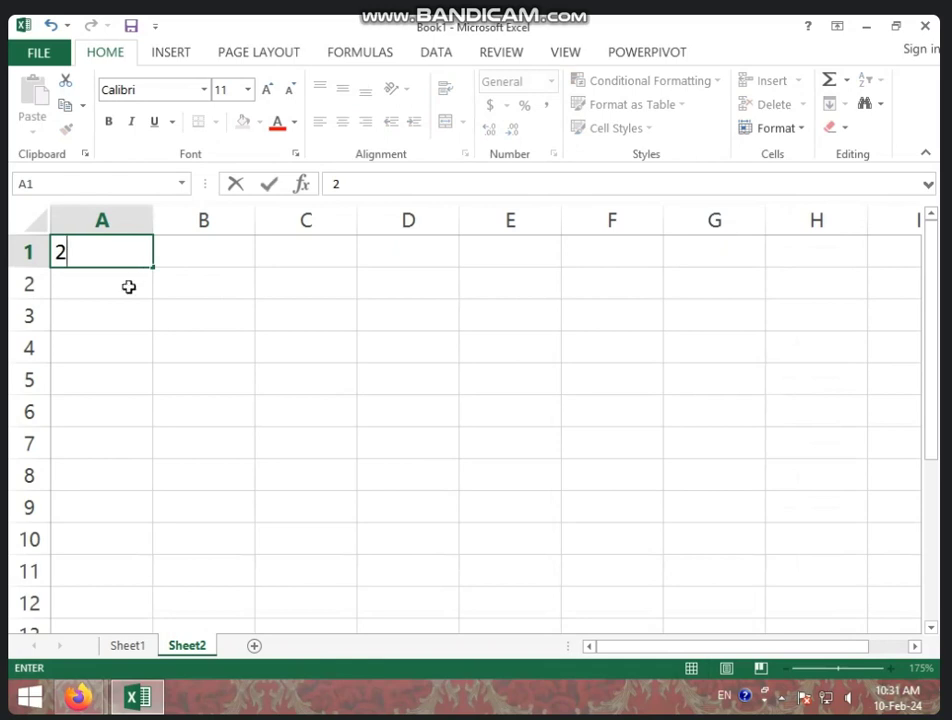
left_click(129, 287)
type("4")
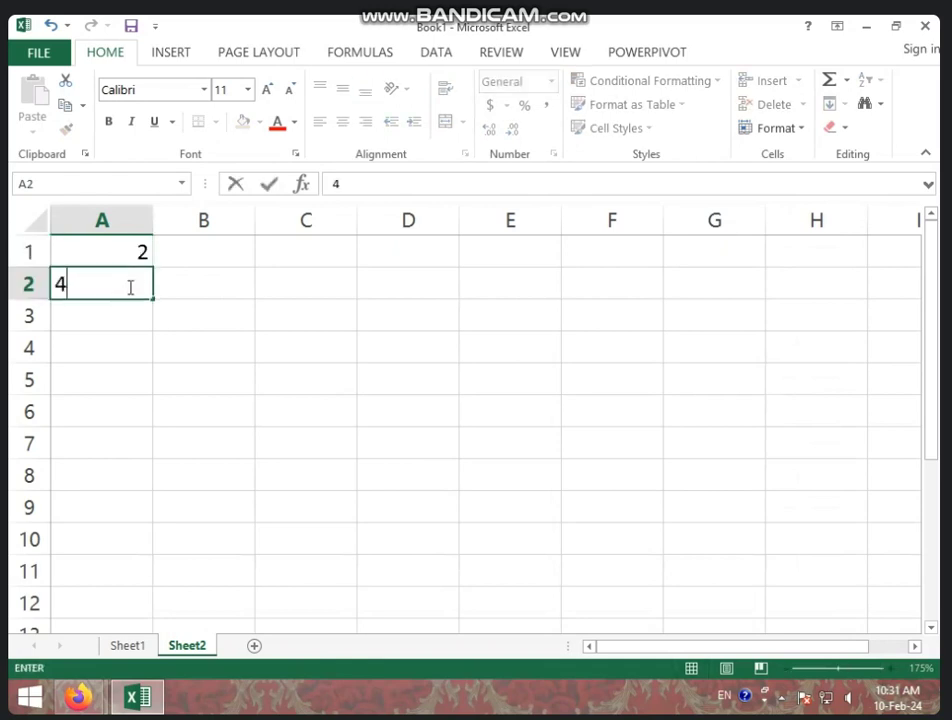
left_click(186, 288)
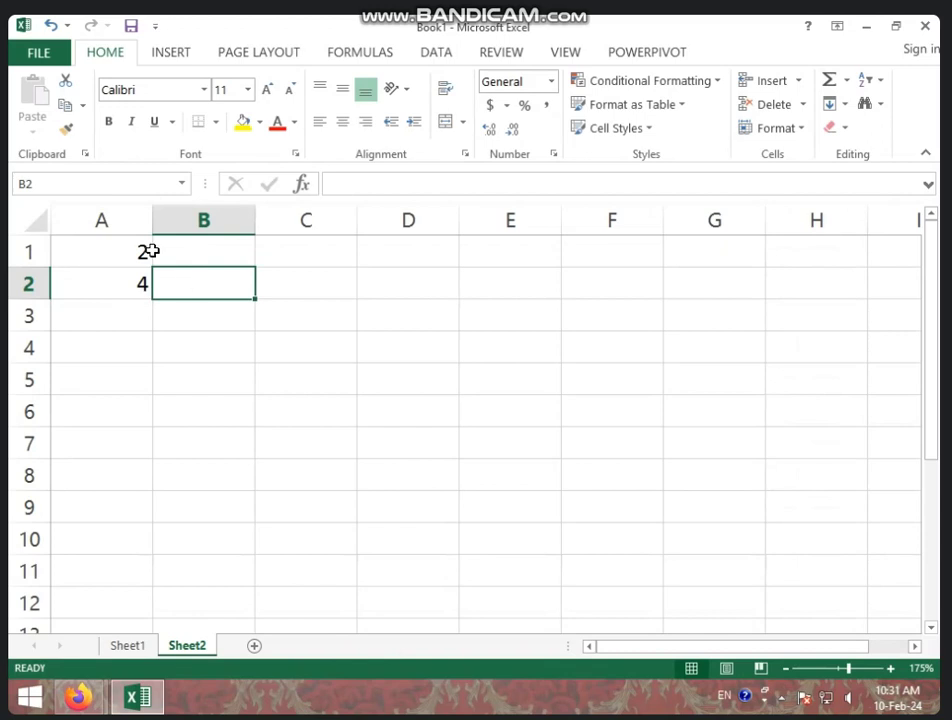
left_click(179, 252)
type("3")
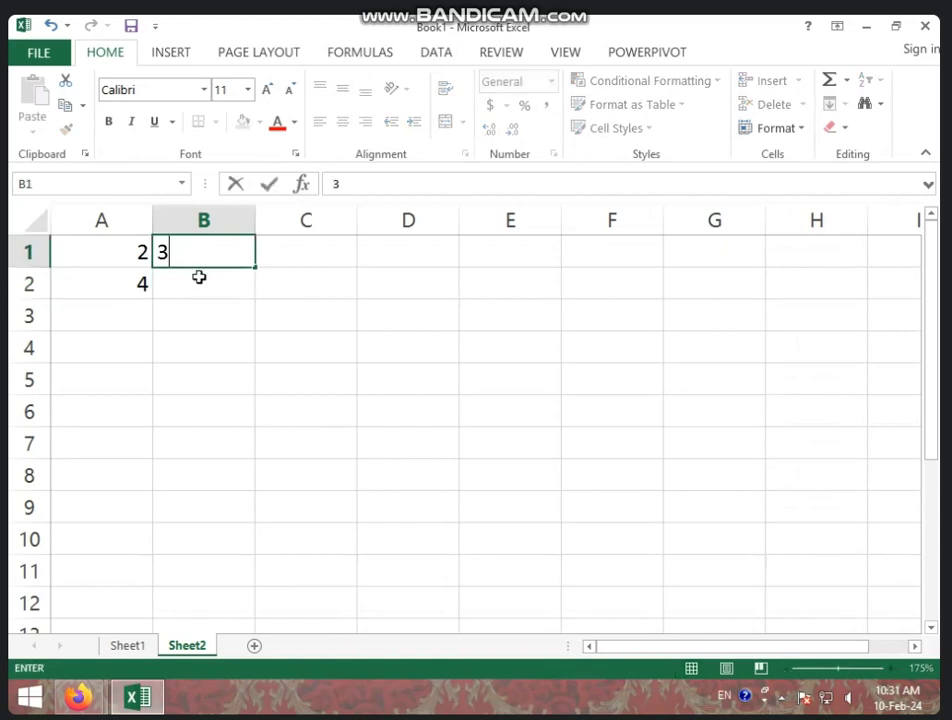
left_click(197, 276)
type("6")
left_click(200, 306)
AutoFill the multiples down to row 10 and across to column H, then delete them
left_click_drag(121, 244, 259, 297)
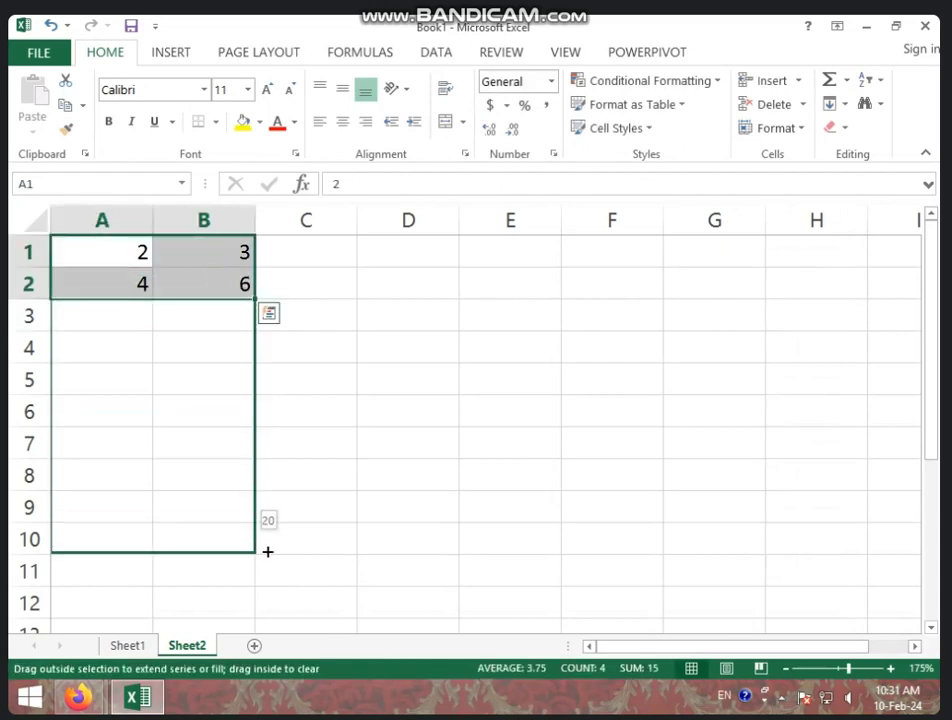
left_click_drag(255, 300, 266, 552)
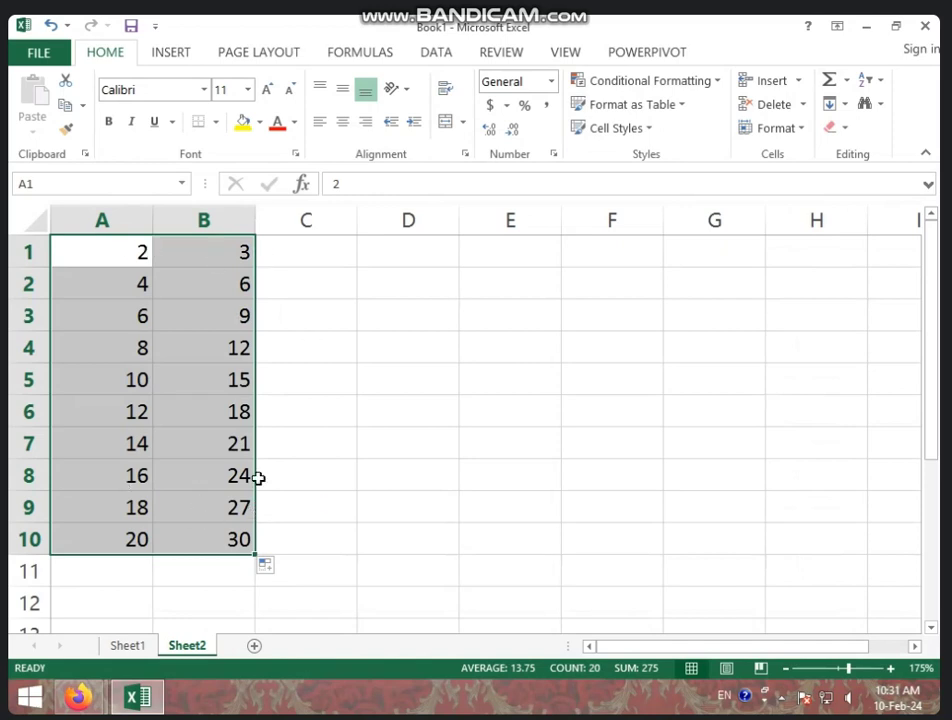
left_click(603, 382)
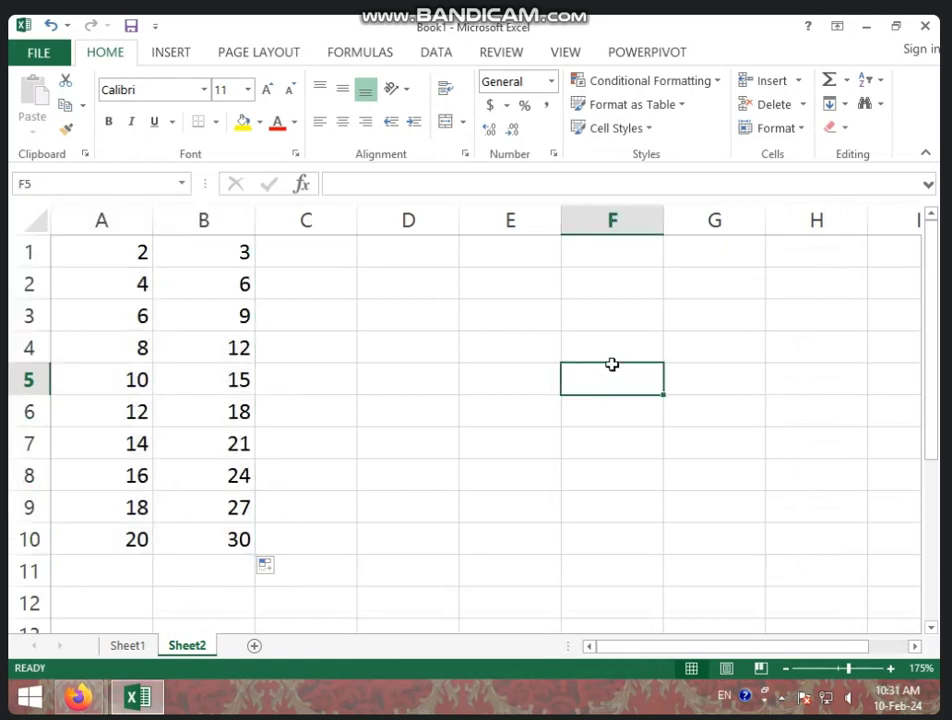
left_click_drag(138, 251, 206, 530)
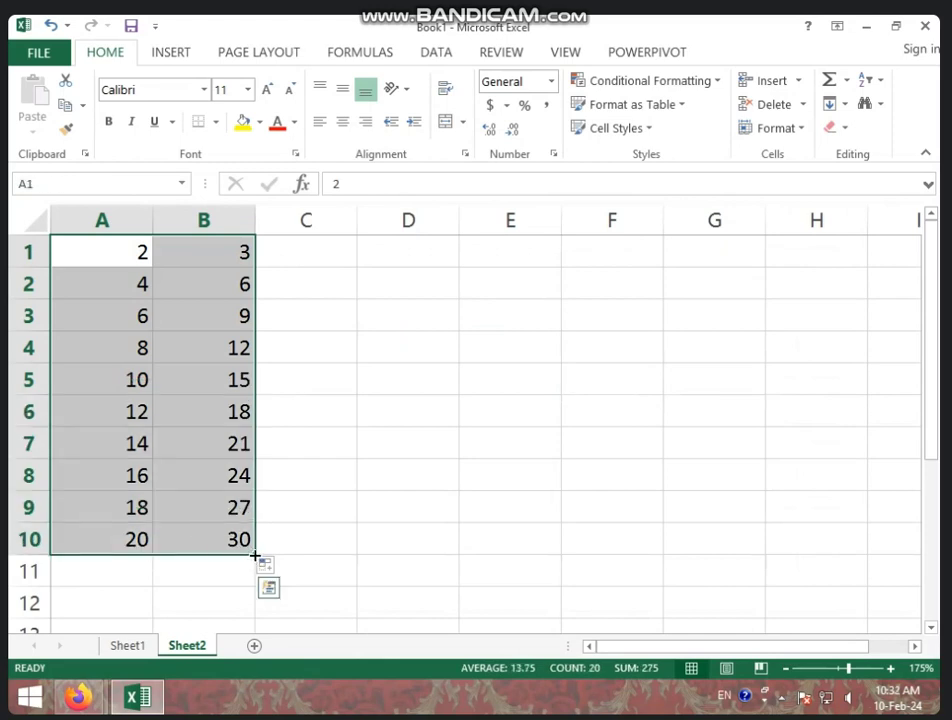
left_click_drag(255, 556, 824, 518)
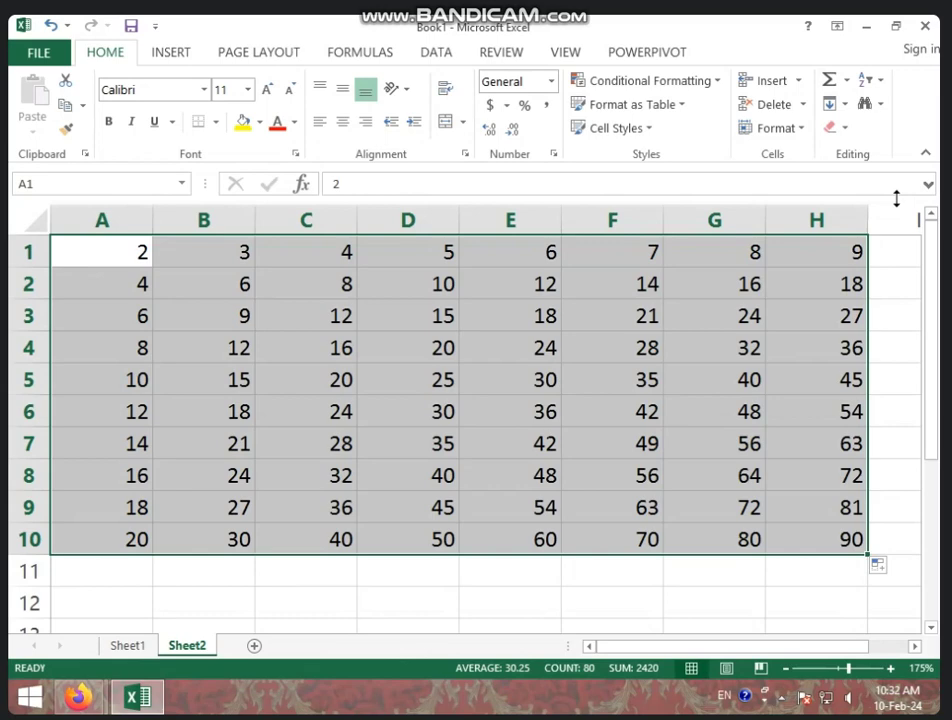
key("Delete")
Enter the long text GFDGDGDGDGDFG in cell C4
left_click(600, 334)
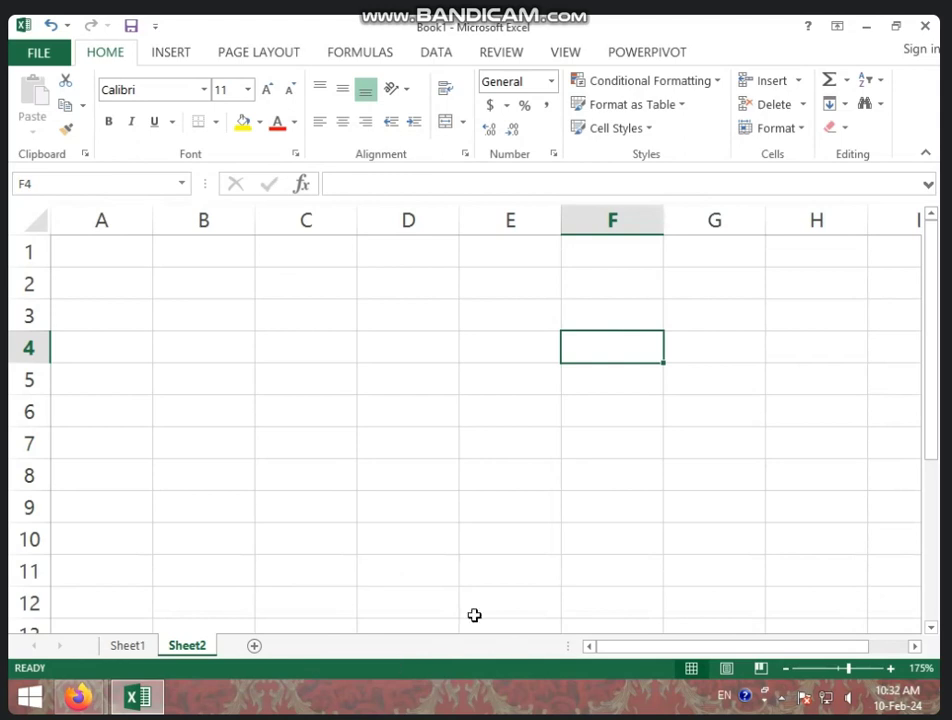
left_click(310, 342)
type("G")
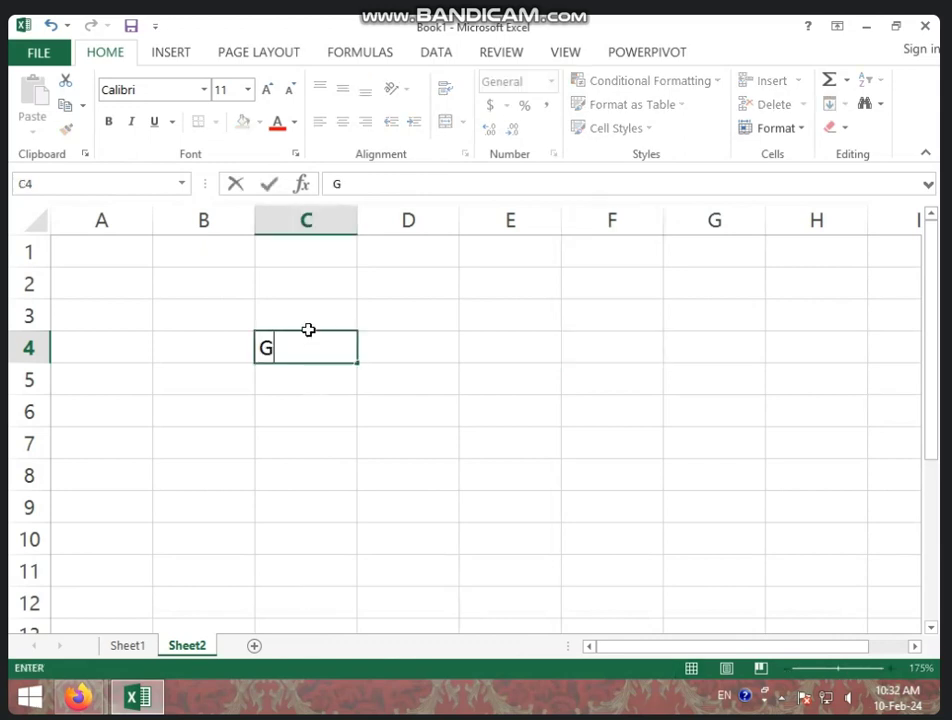
type("FDGDGDGDGDFG")
left_click(510, 405)
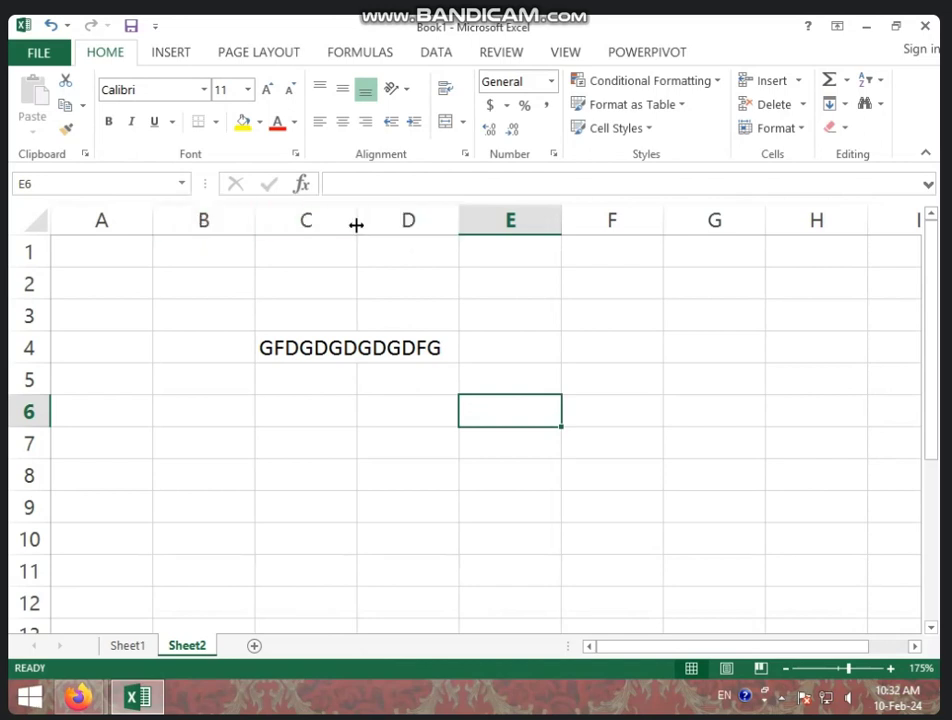
Widen column C to fit the text and make row 4 much taller
left_click_drag(356, 225, 356, 225)
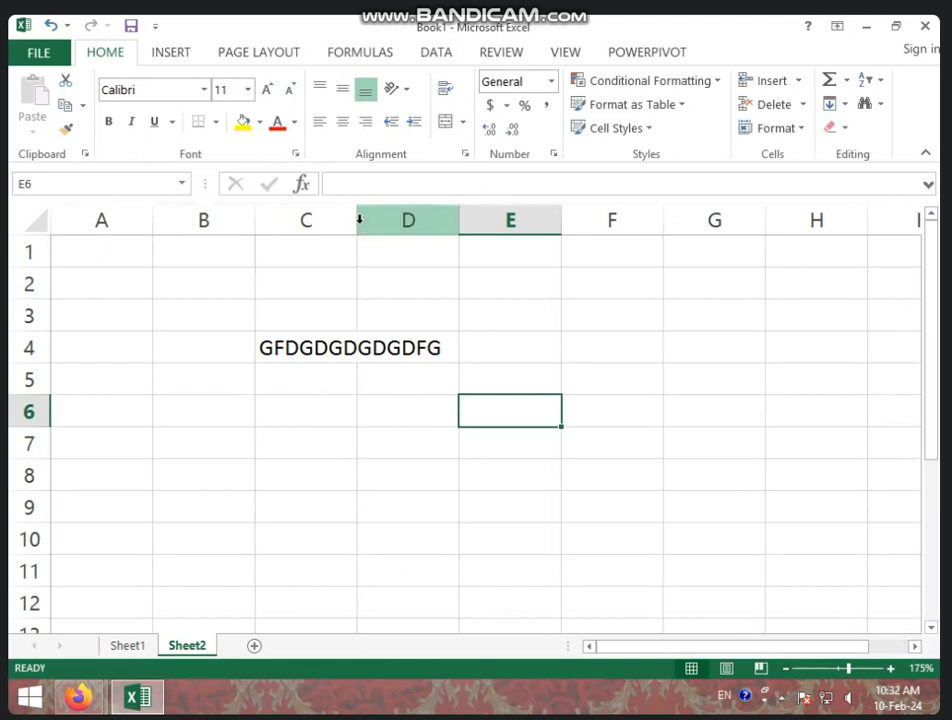
left_click_drag(358, 220, 455, 233)
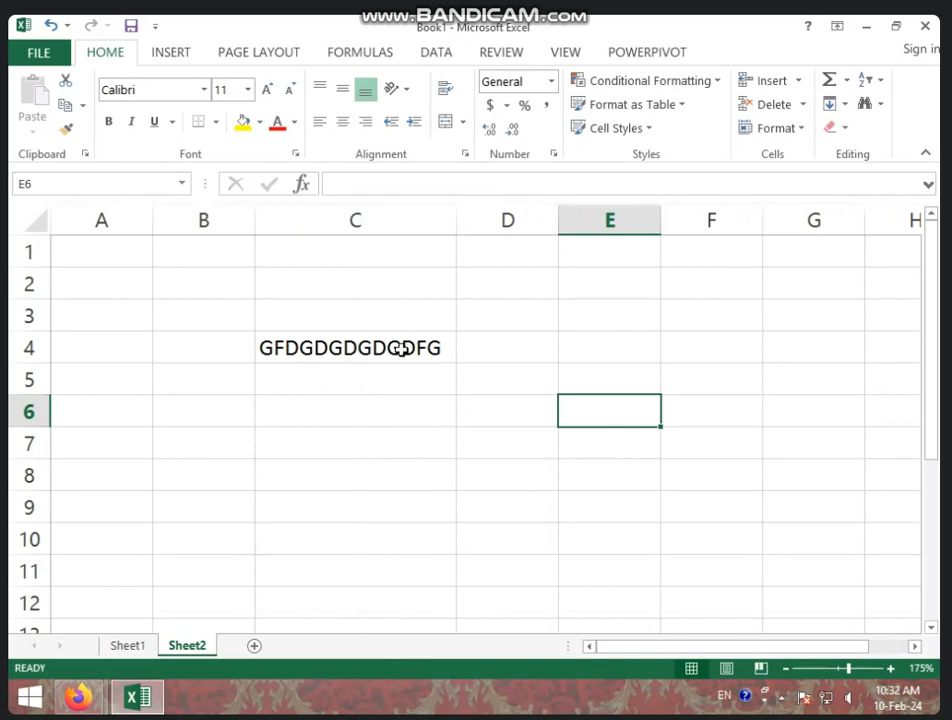
left_click_drag(15, 363, 40, 441)
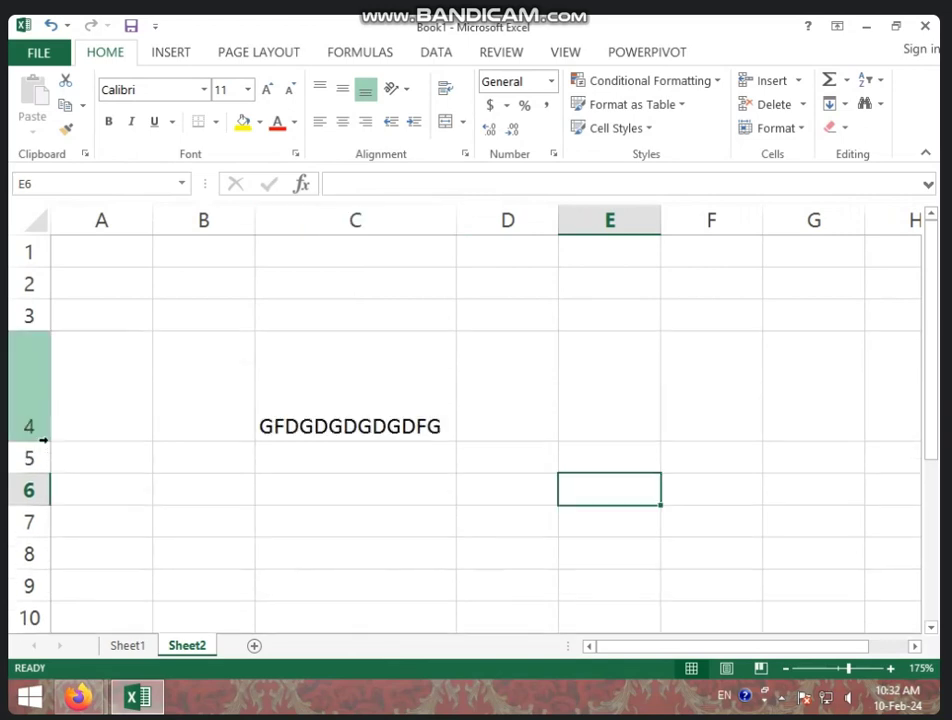